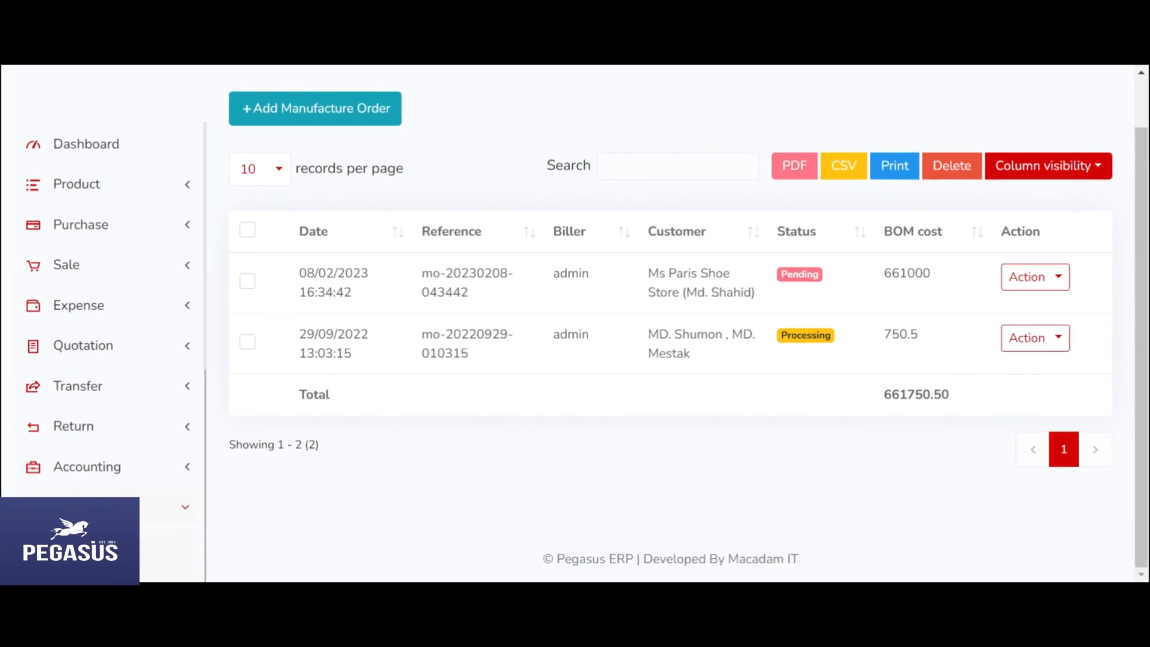
View the pending manufacture order's details, including its reference, customer, product and cost rows, and close them.
click(664, 286)
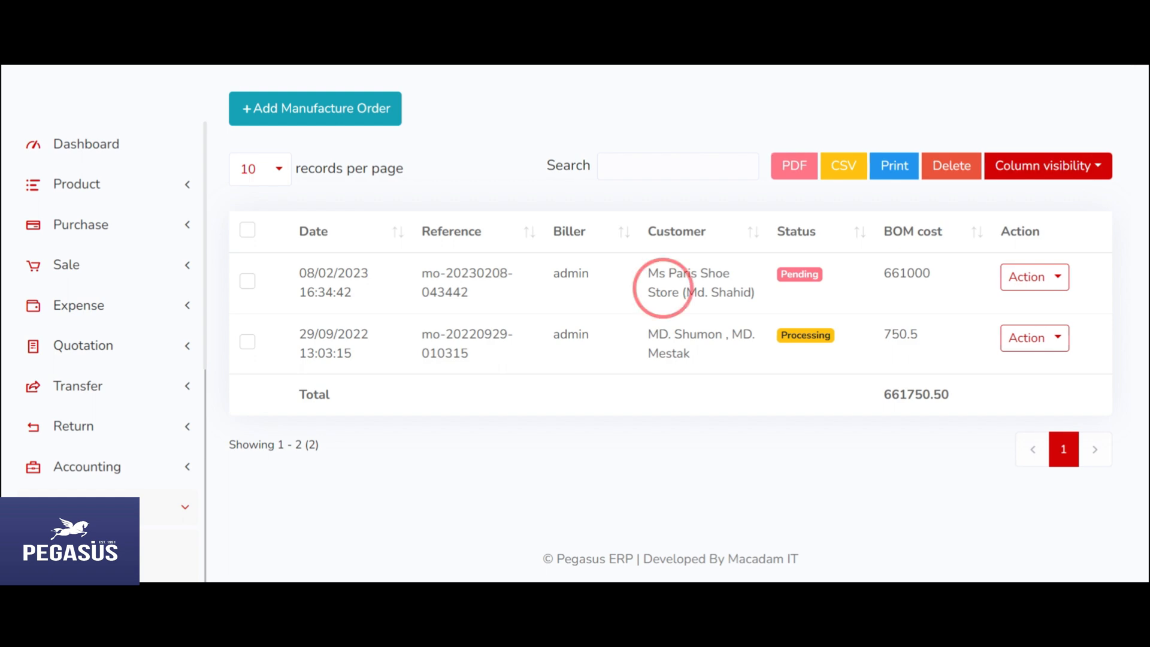
scroll(616, 358, down, 5)
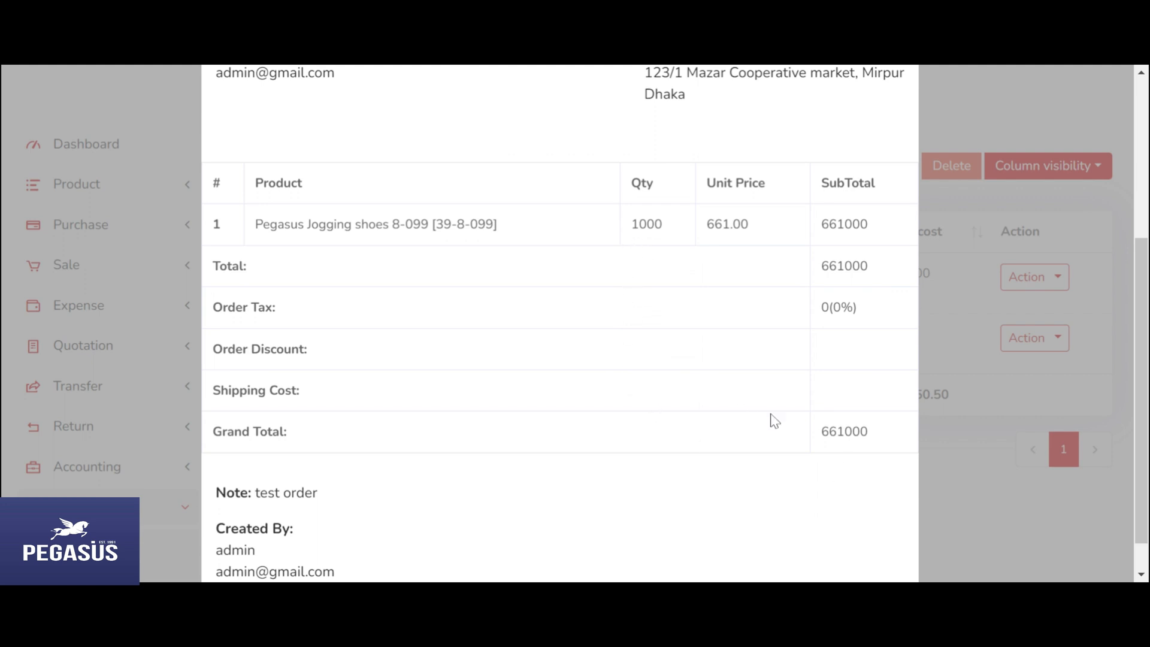
scroll(767, 383, up, 3)
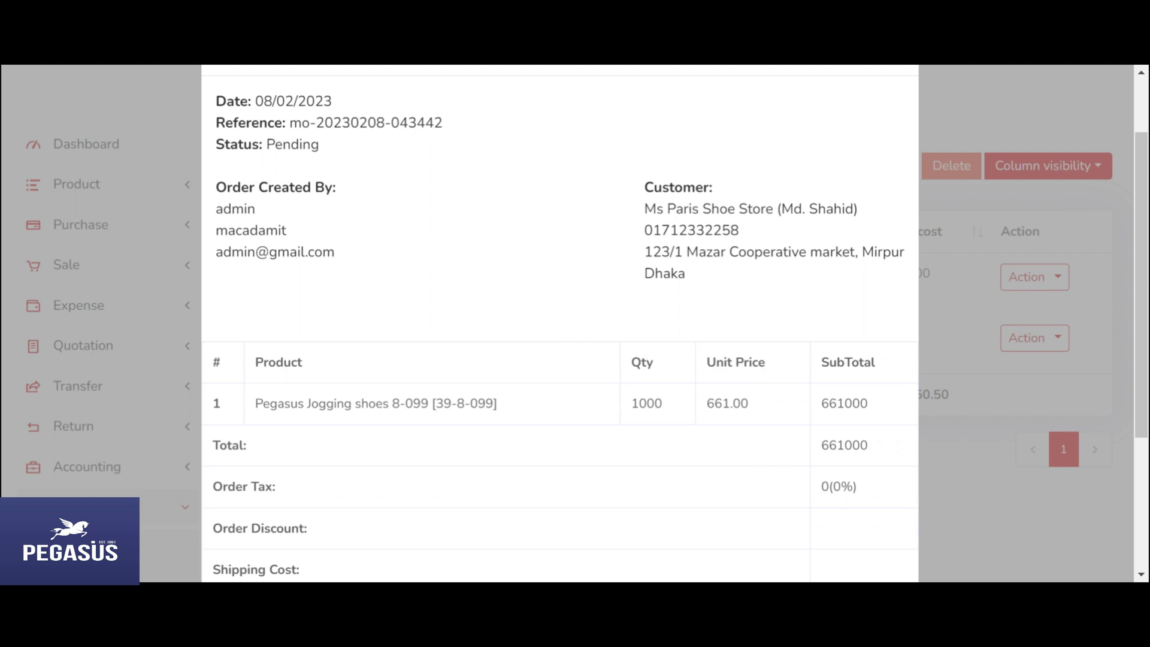
drag(290, 123, 447, 130)
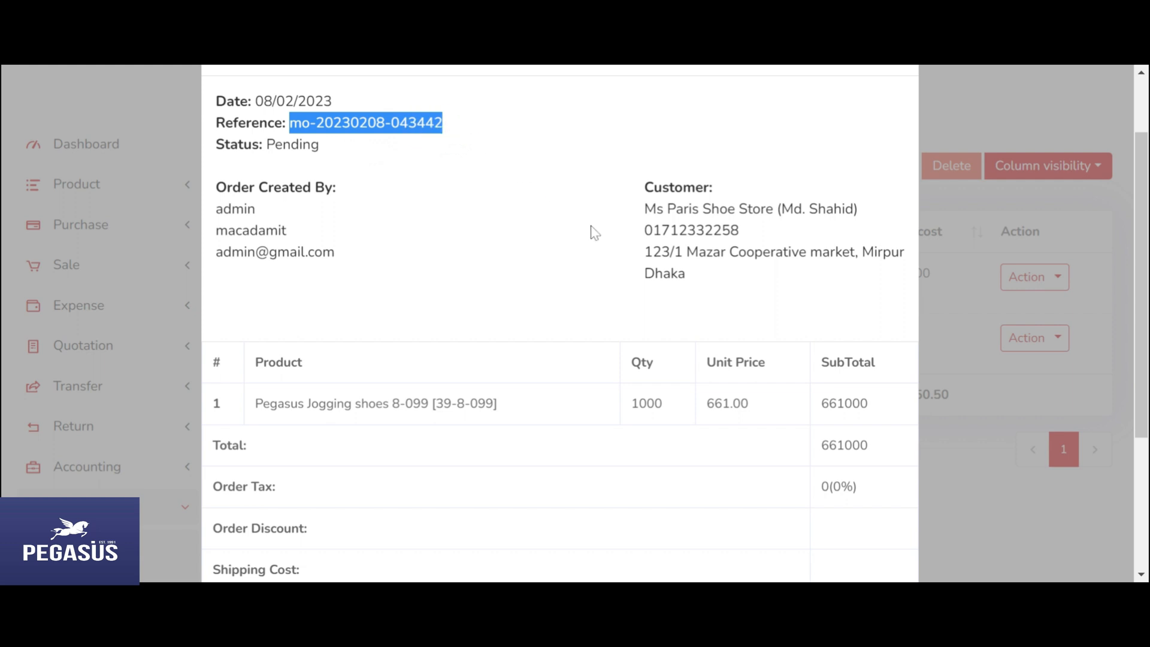
scroll(759, 237, up, 1)
scroll(774, 236, down, 1)
scroll(826, 202, up, 2)
click(893, 119)
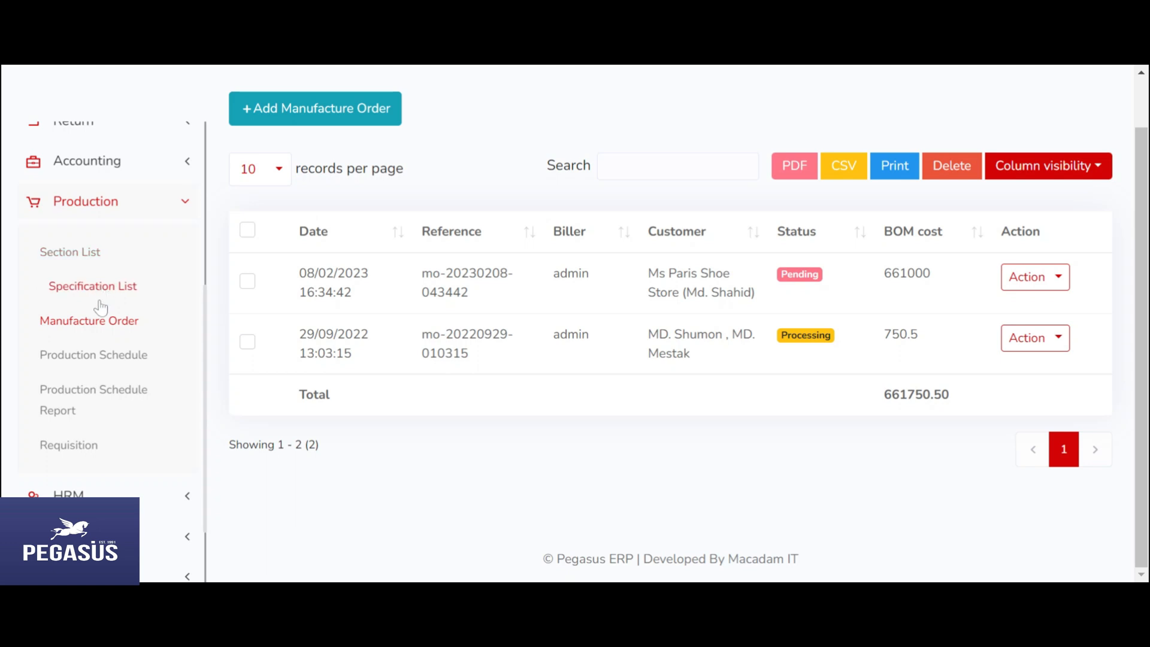
Create a production schedule for the pending manufacture order for Pegasus Jogging shoes.
click(102, 354)
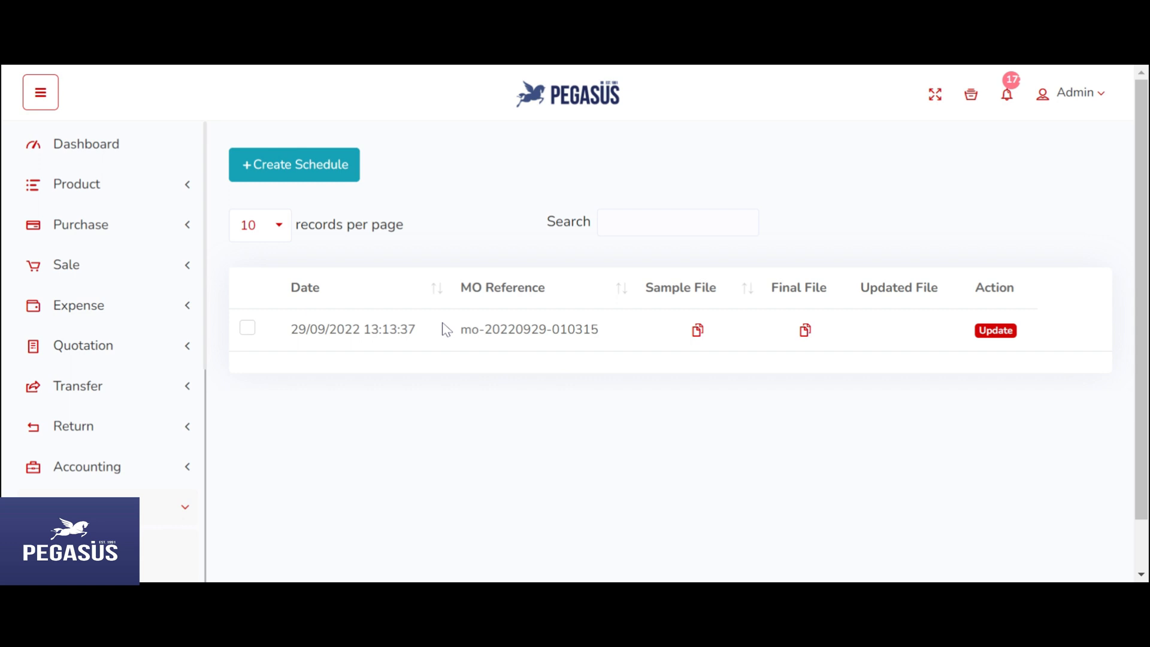
click(342, 179)
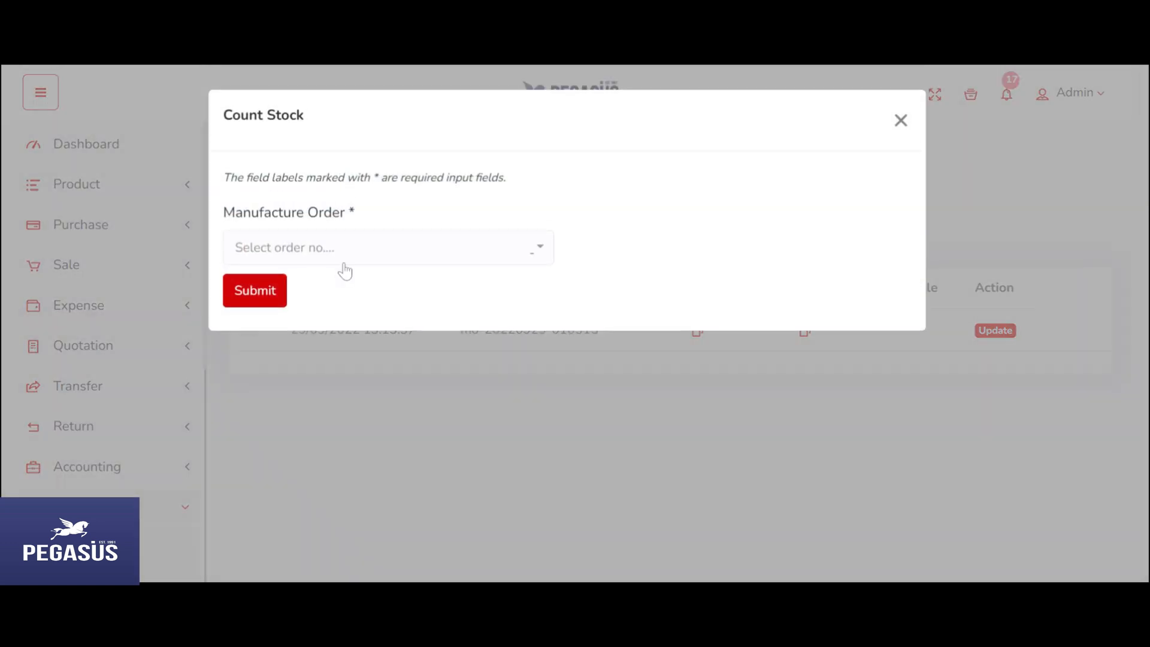
click(345, 262)
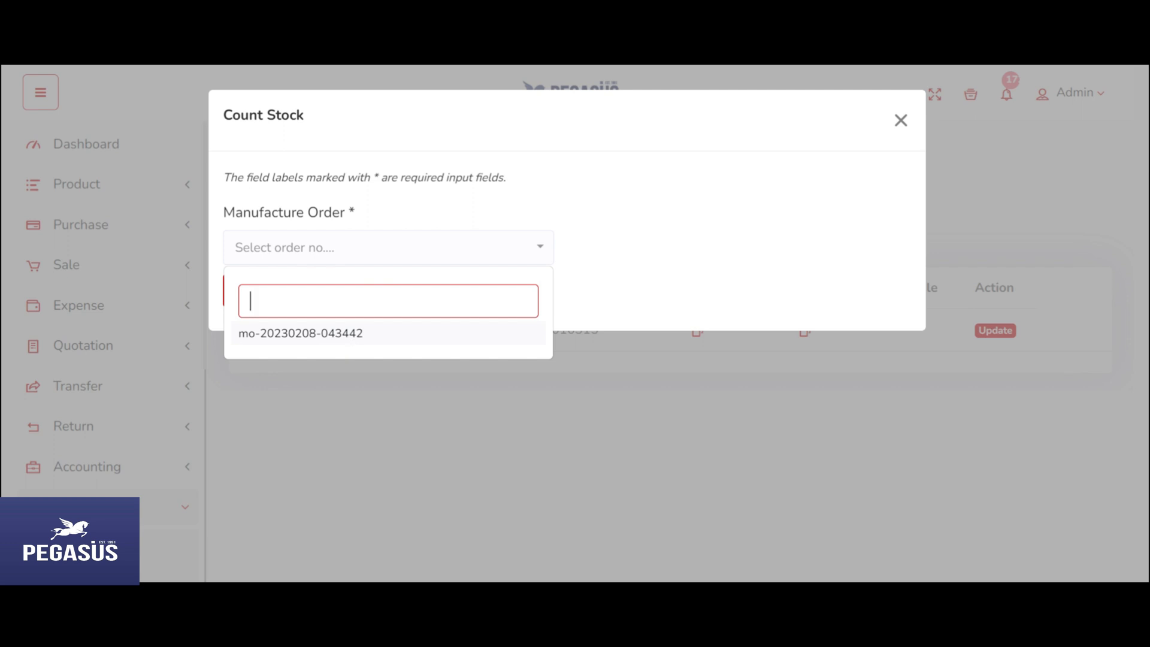
click(342, 339)
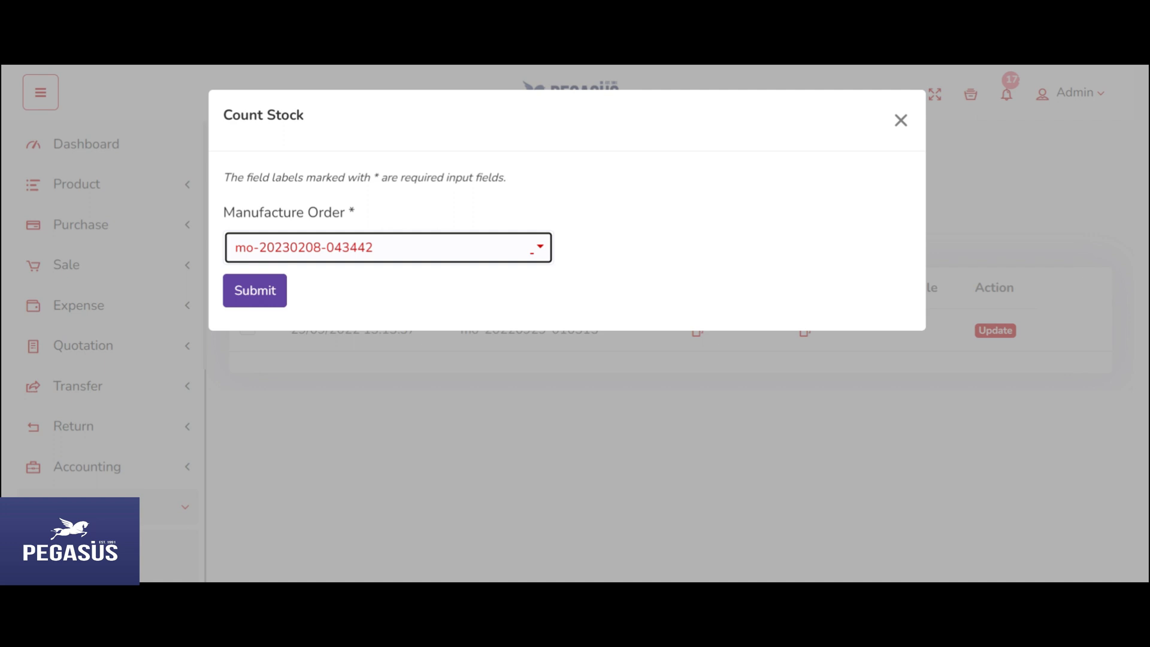
click(257, 303)
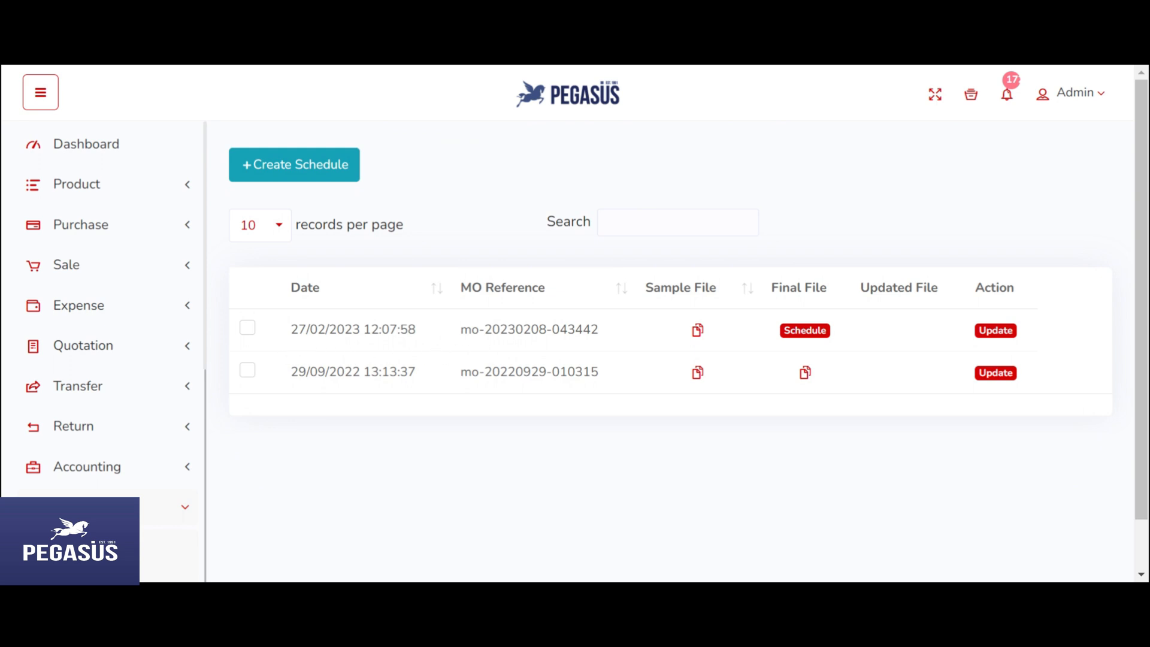
Examine the new schedule's sample file 20230227-120758.csv in Excel, checking the sections from Cutting to Finishing and their forecasted quantities.
drag(461, 332, 597, 329)
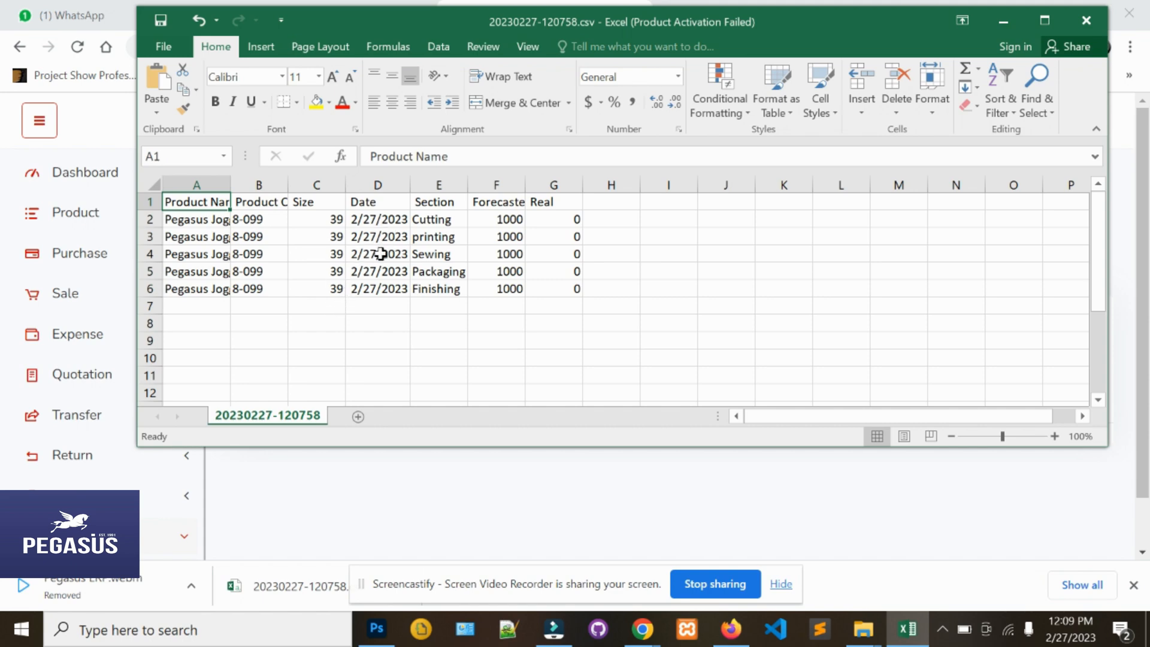
click(431, 220)
click(436, 238)
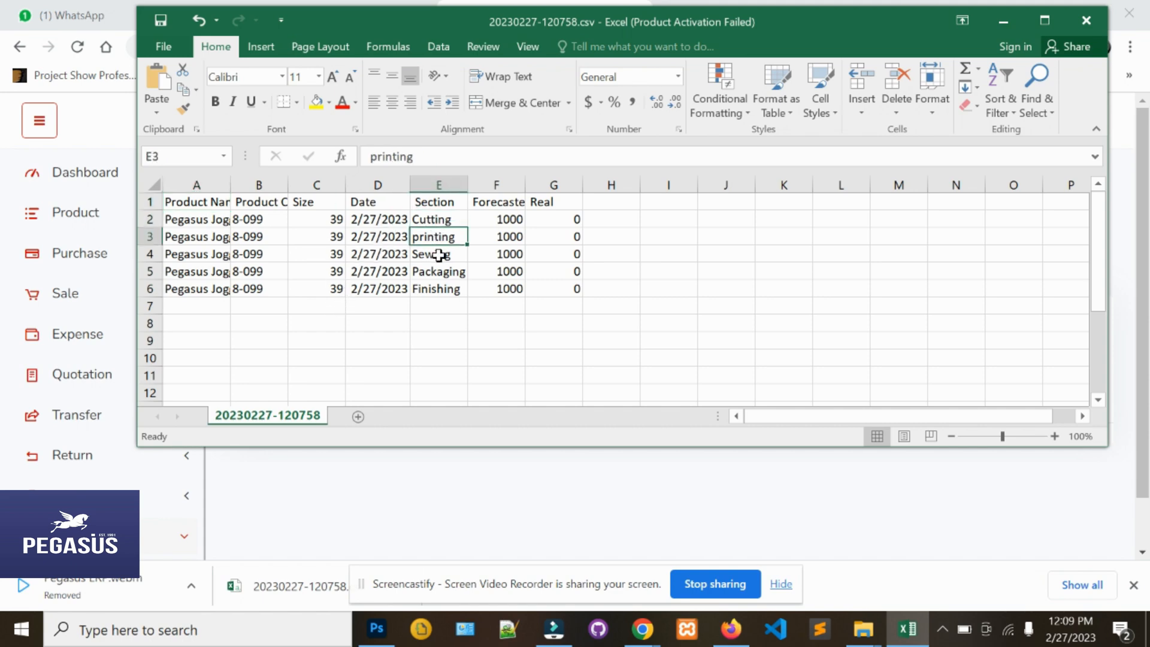
click(439, 255)
click(439, 272)
click(438, 290)
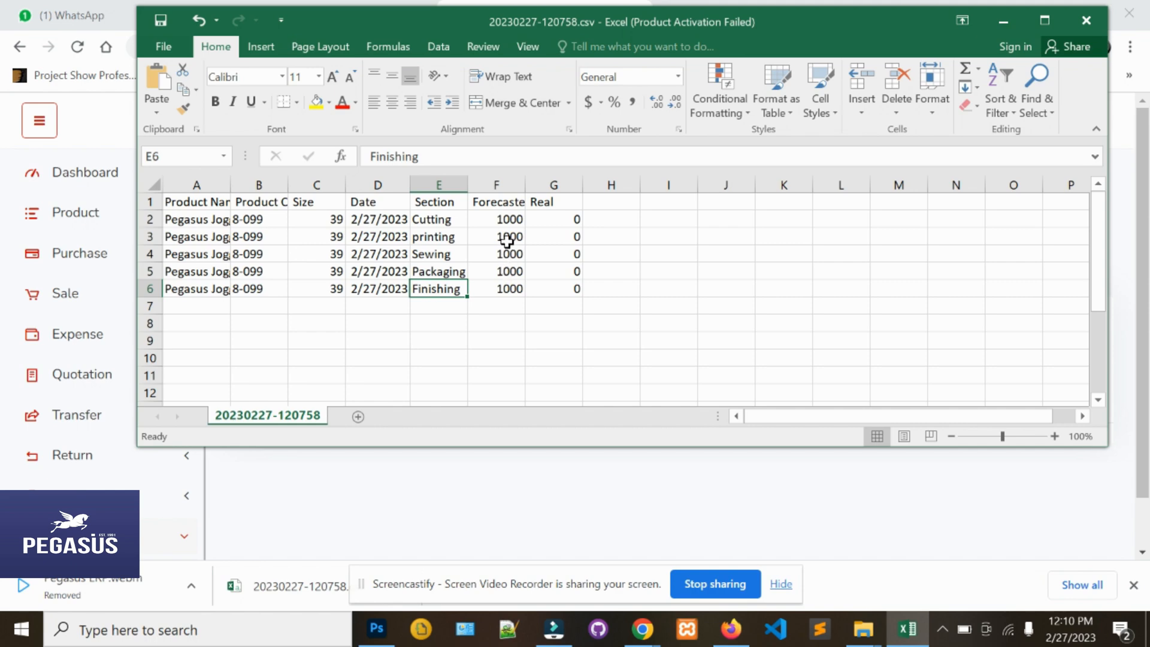
click(510, 220)
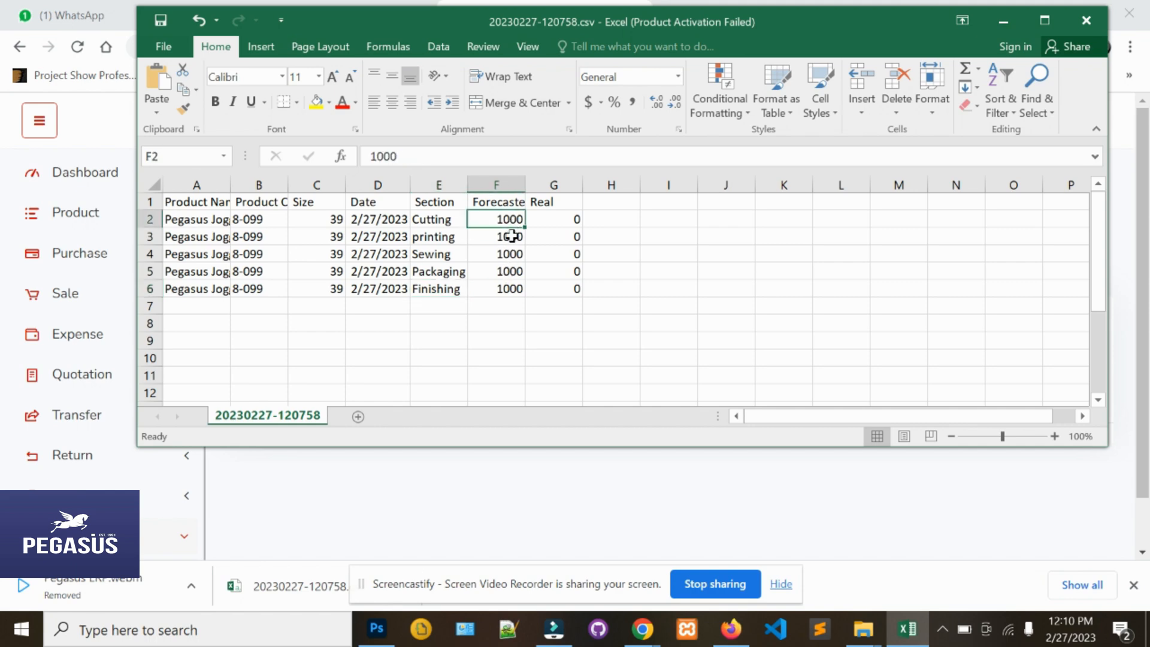
click(511, 238)
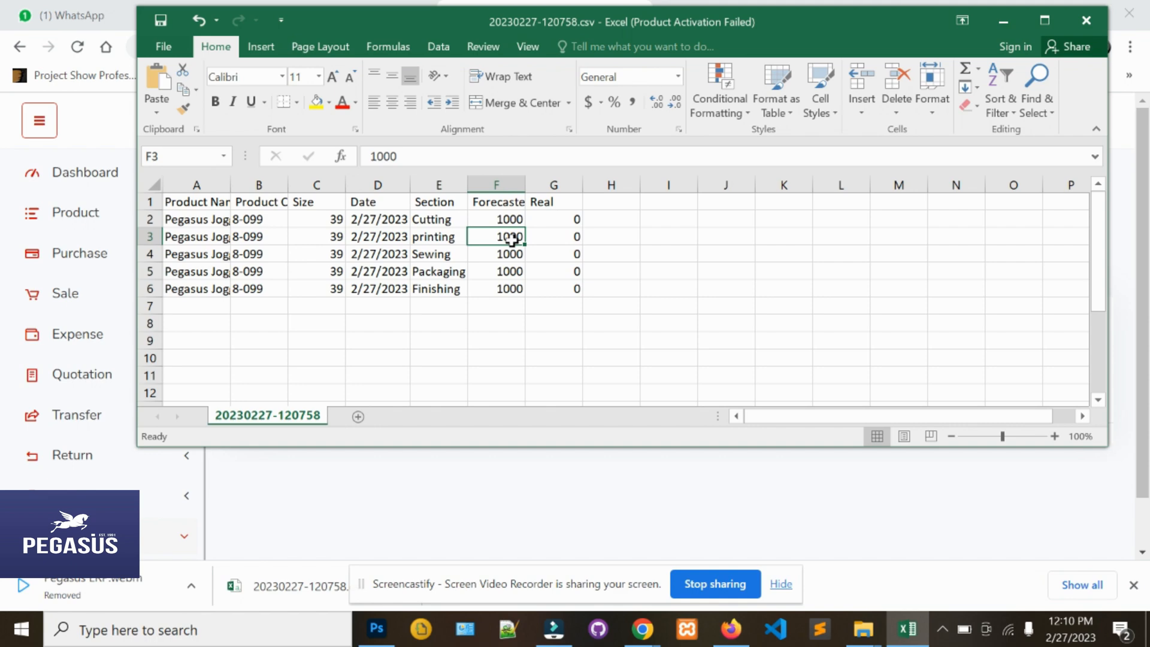
click(511, 253)
click(510, 274)
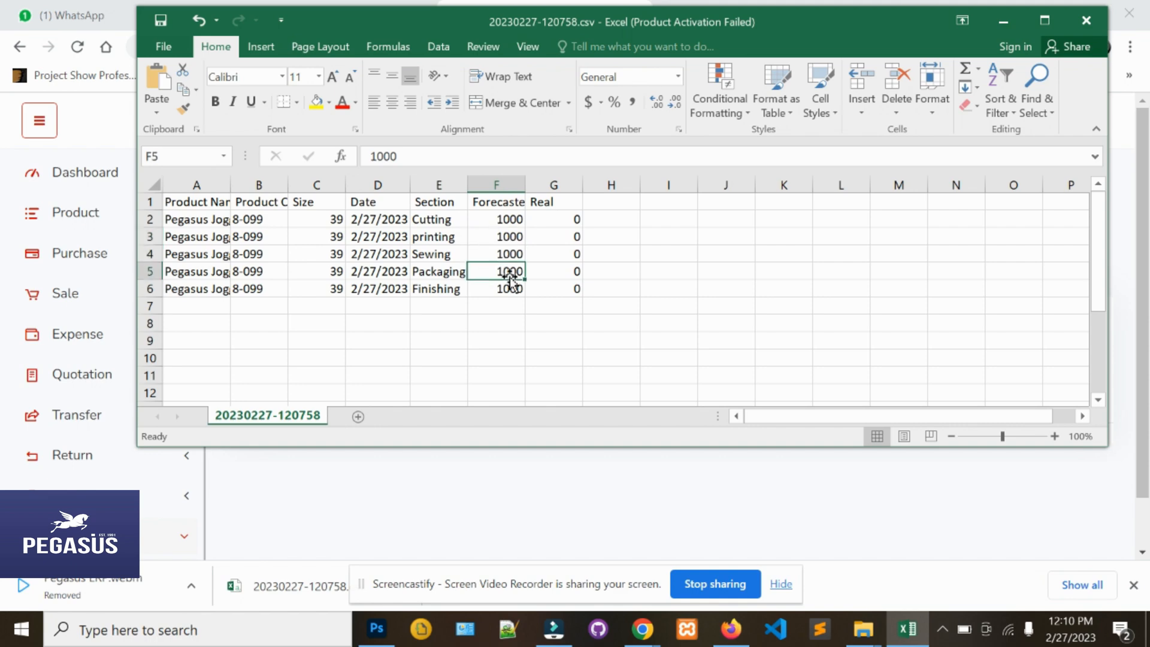
click(509, 282)
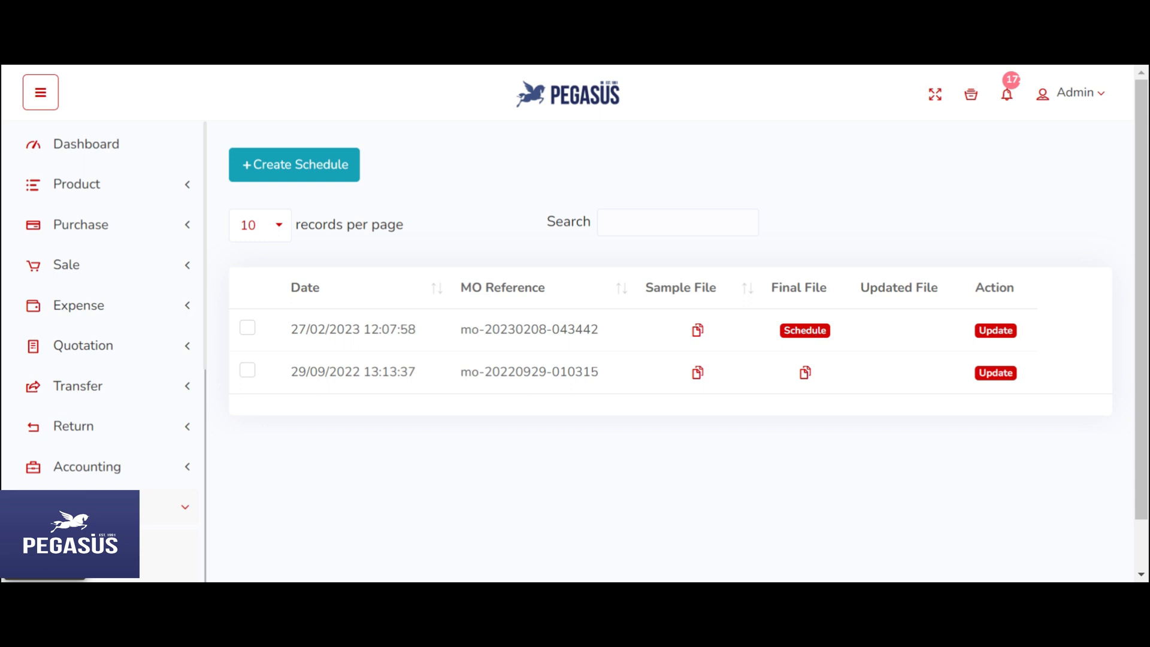
Finalize the 27/02/2023 production schedule by submitting 20230227-120758.csv with the note "Test Schedue".
click(805, 330)
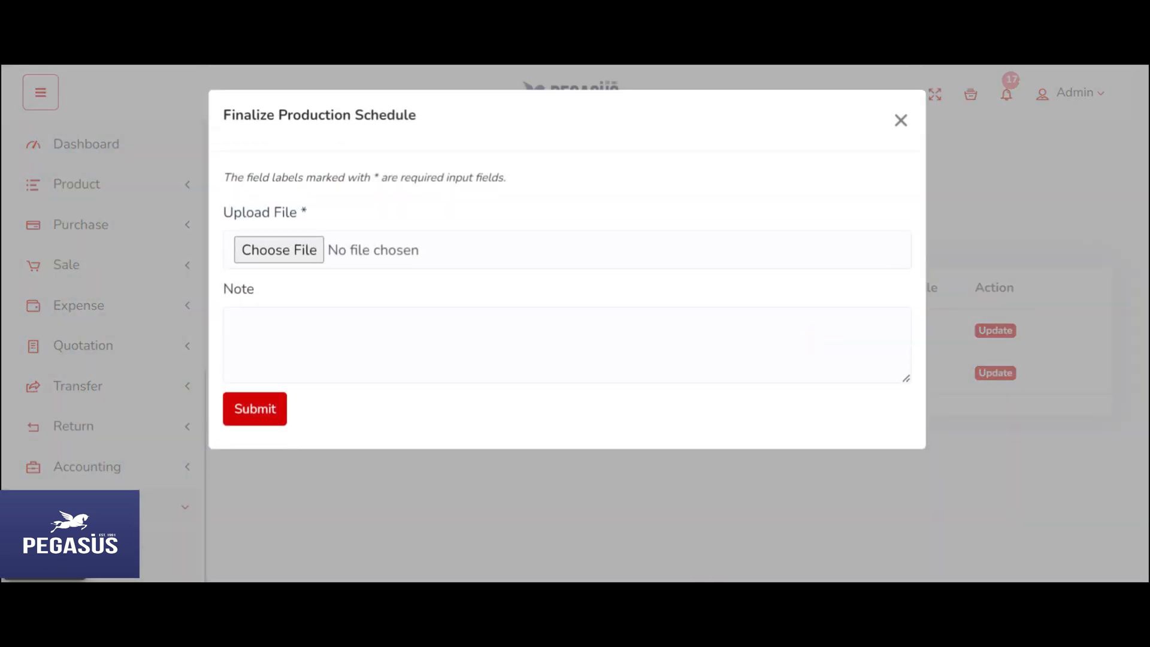
click(293, 323)
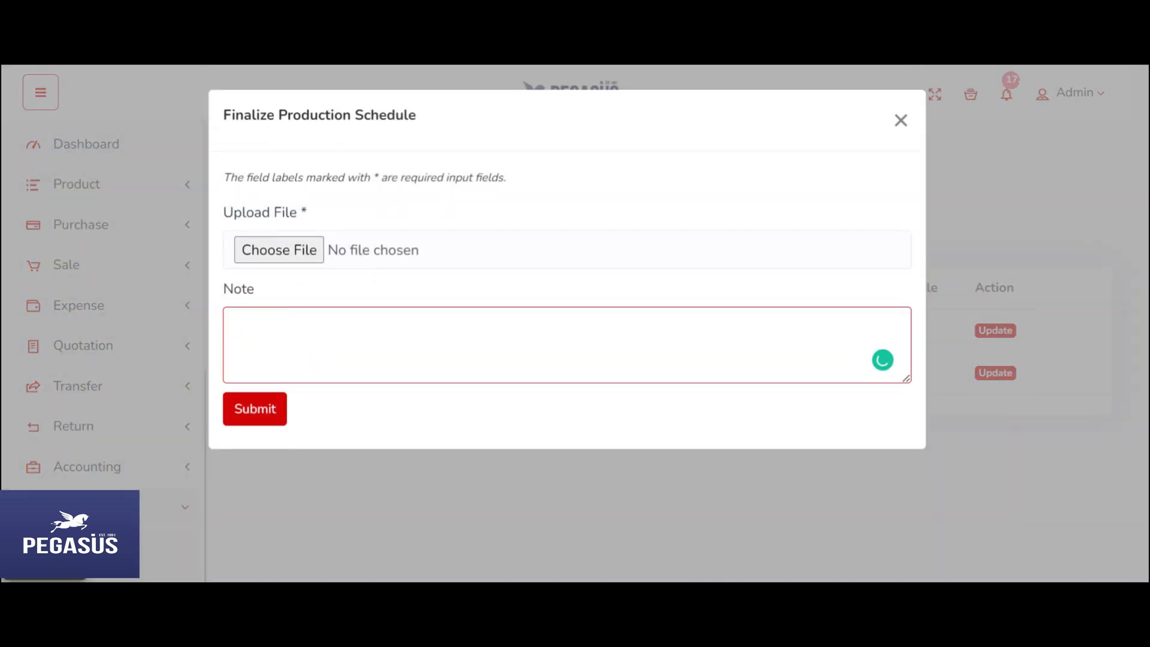
text(Test Schedue)
click(270, 243)
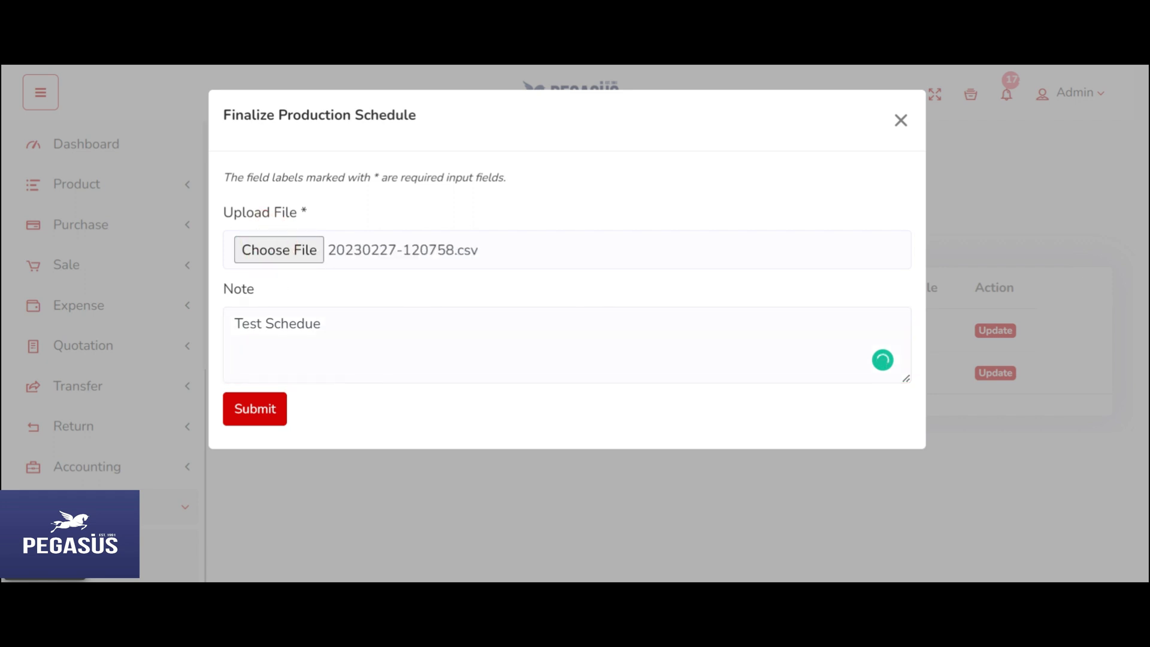
click(267, 419)
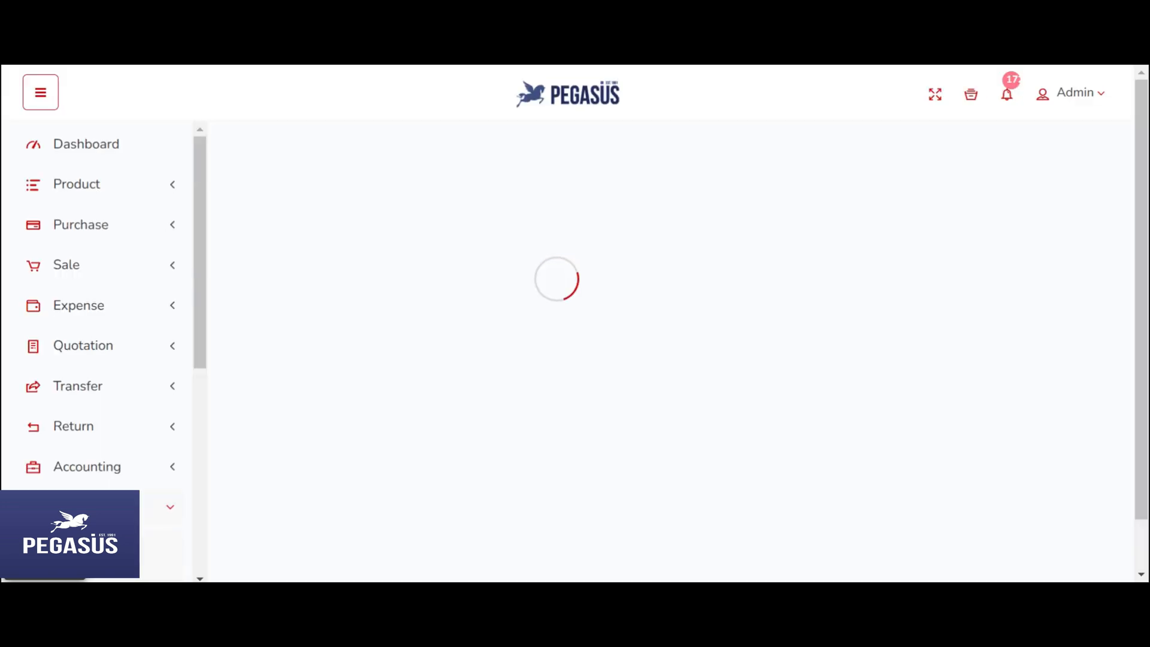
scroll(515, 426, down, 1)
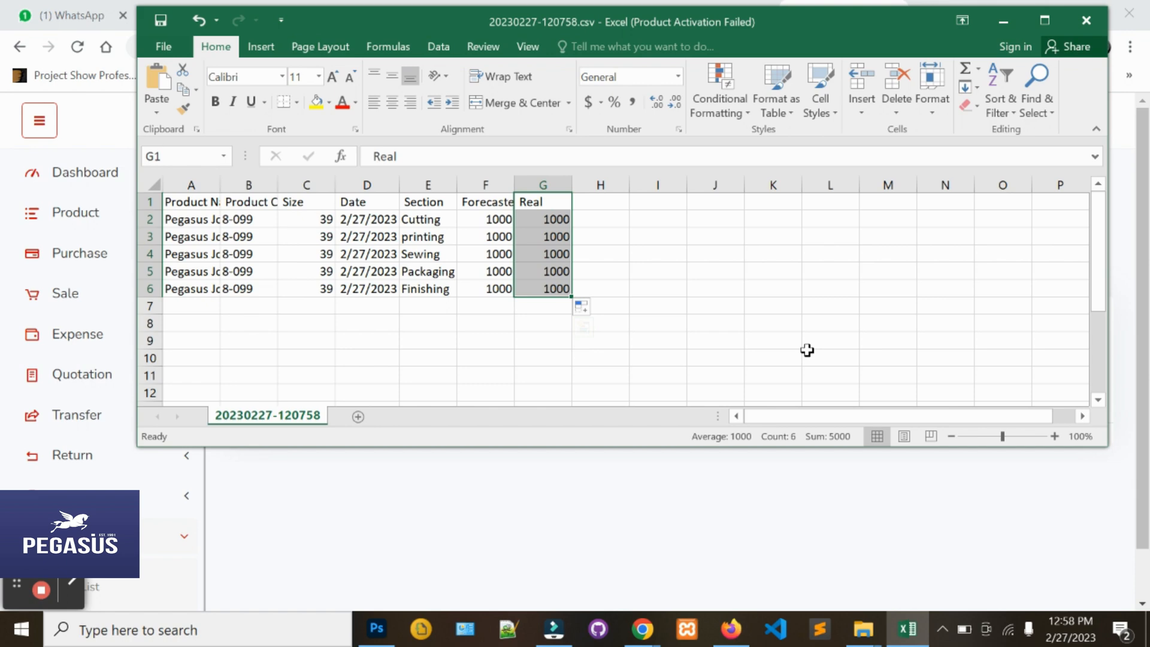
Set the Cutting section's Real quantity in cell G2 of the schedule CSV in Excel to 900.
click(488, 286)
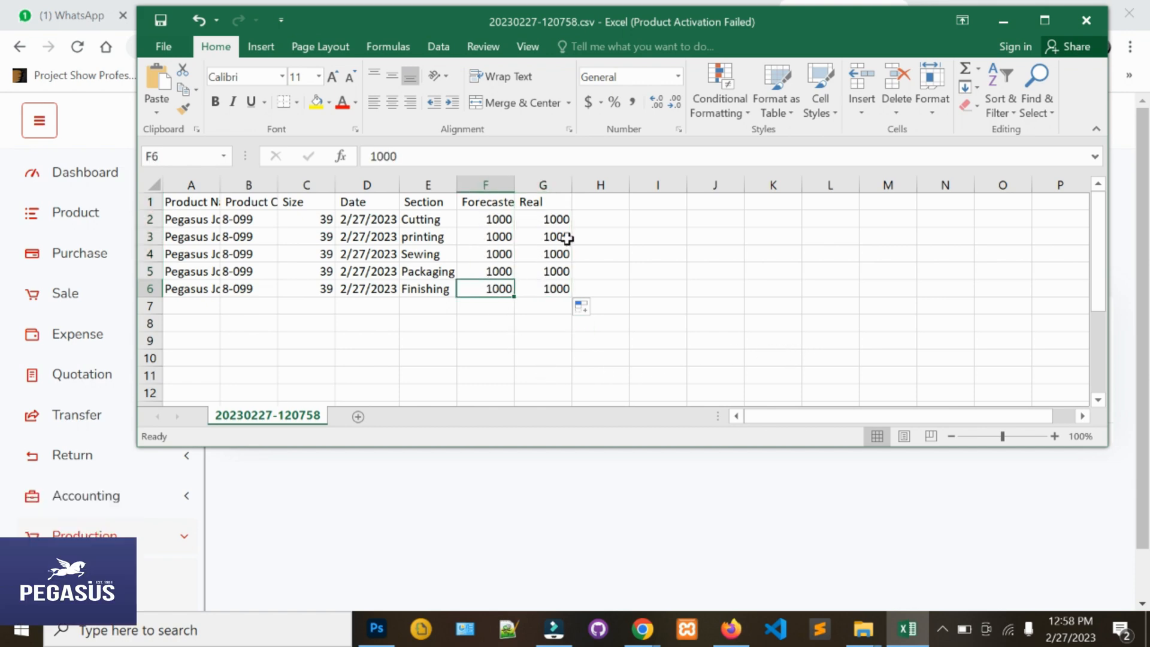
click(551, 222)
click(429, 223)
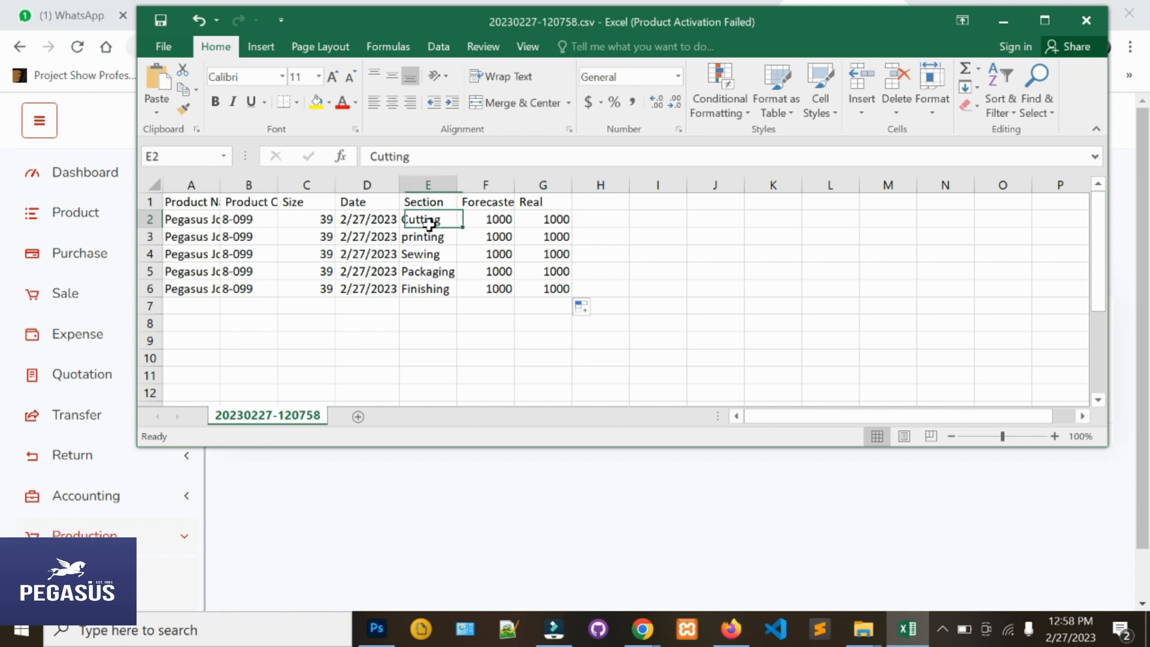
click(552, 219)
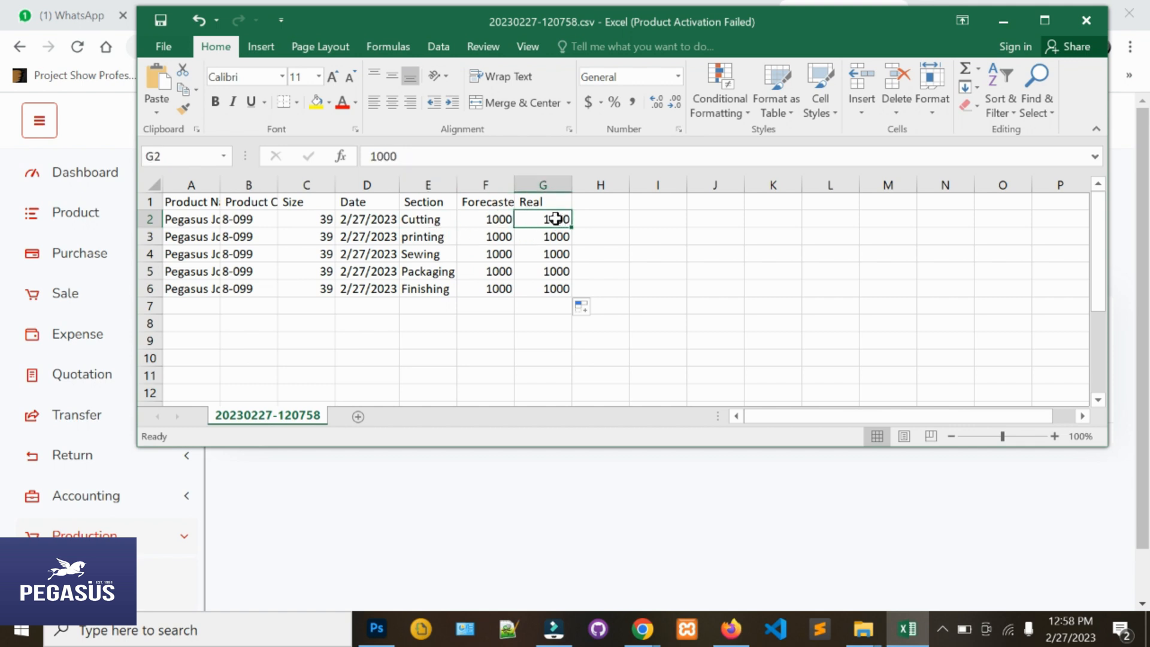
double_click(550, 219)
double_click(554, 219)
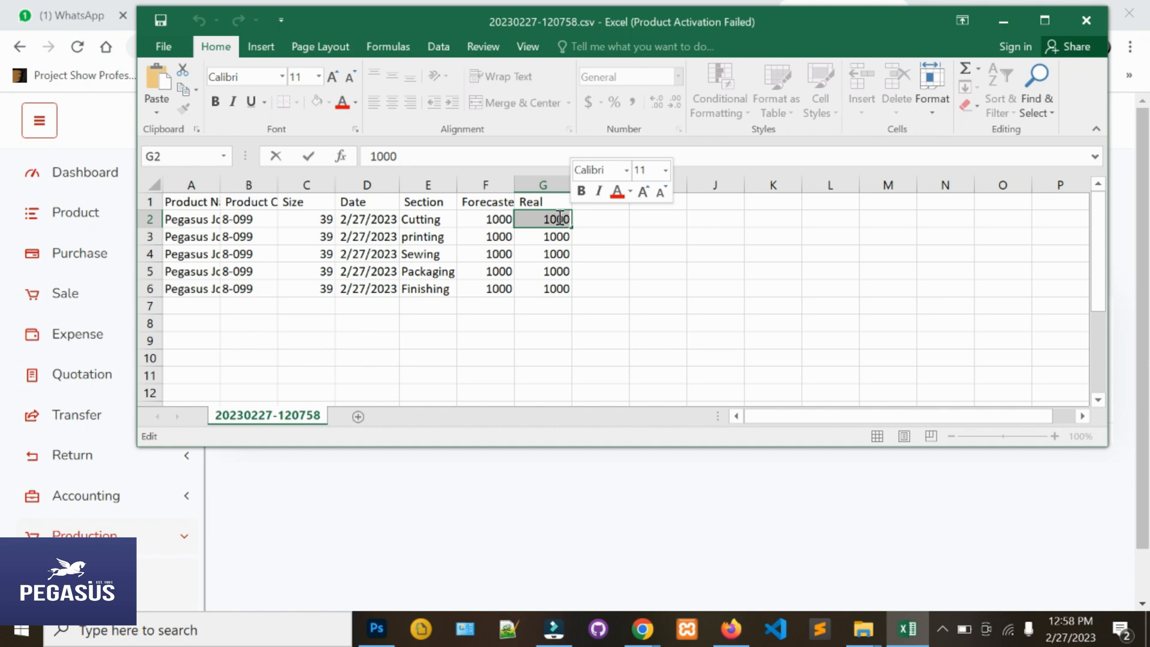
text(900)
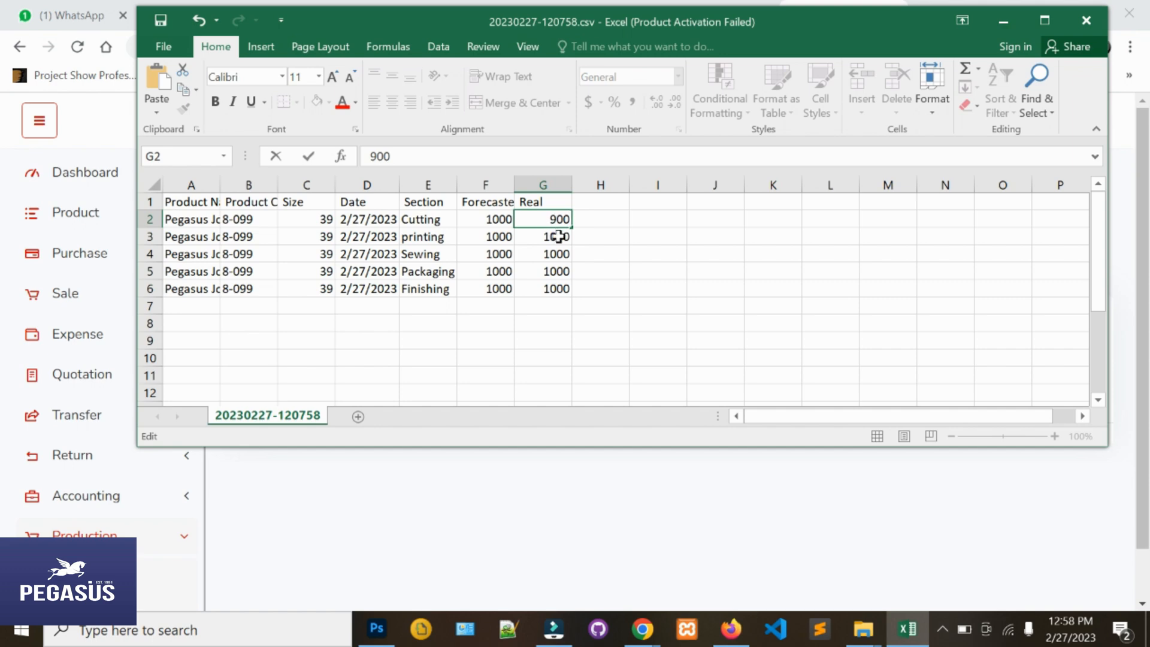
Leave the printing section's Real quantity unedited and set the Cutting section's Real quantity in G2 back to 1000.
click(558, 237)
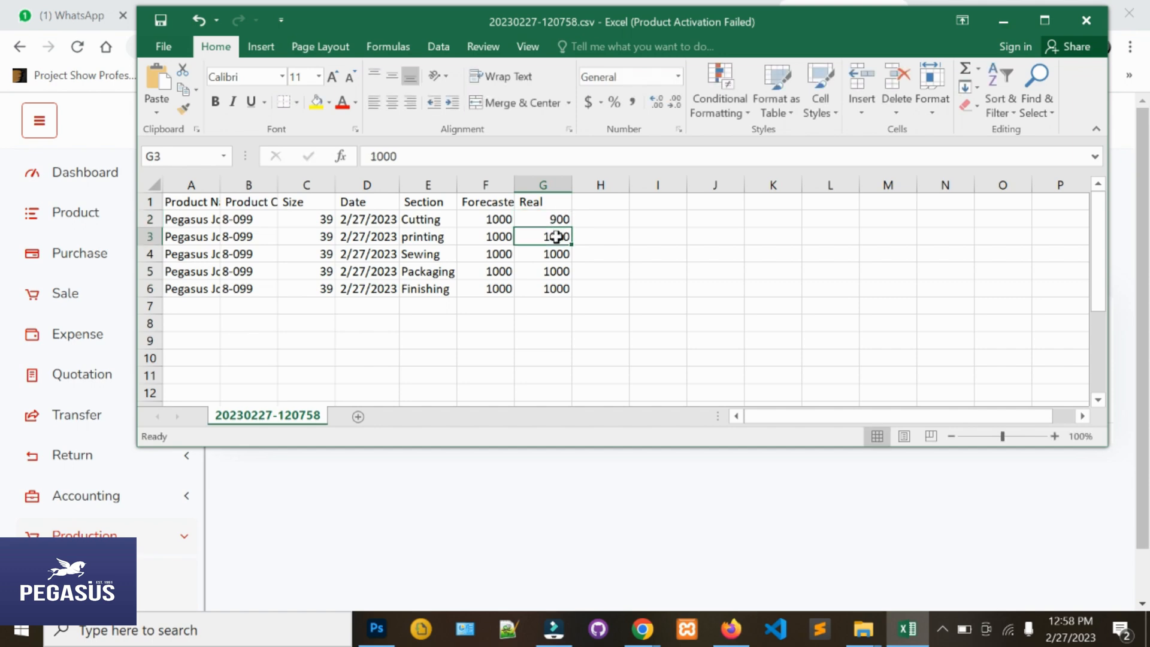
double_click(556, 237)
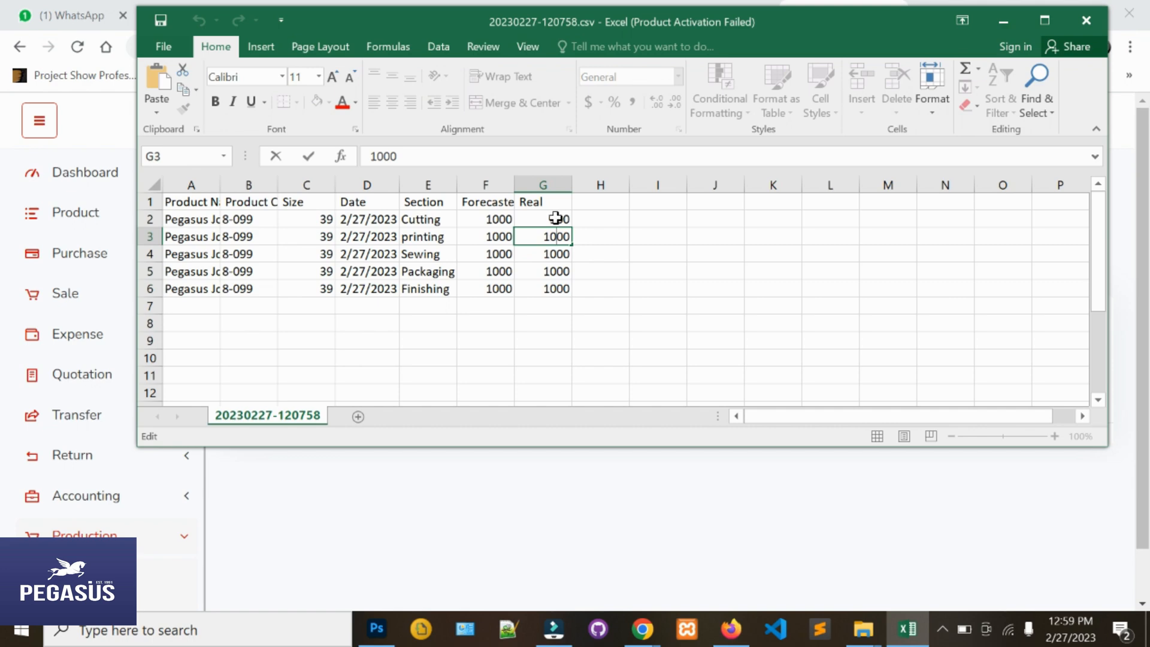
click(555, 218)
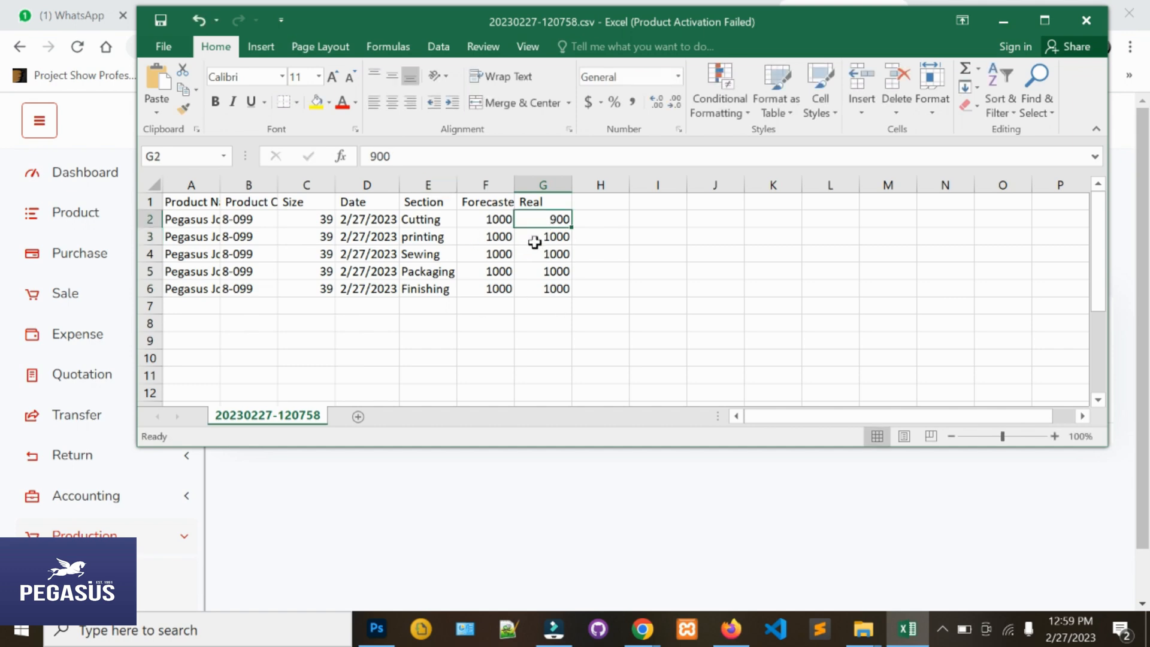
double_click(557, 219)
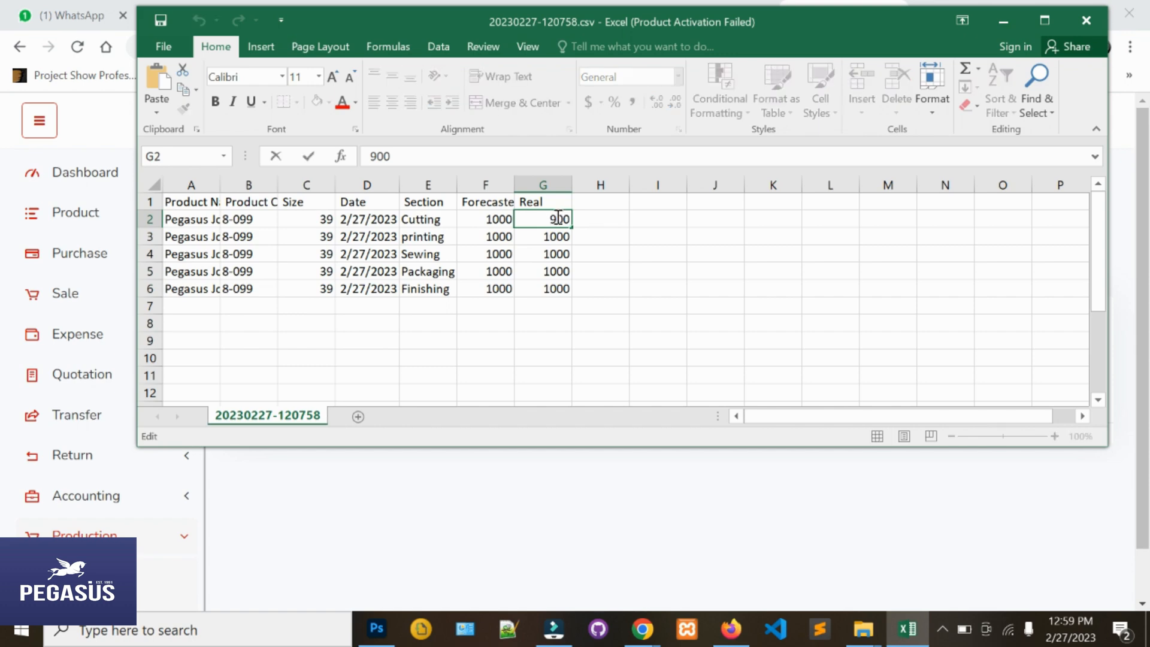
double_click(554, 218)
text(1000)
click(594, 357)
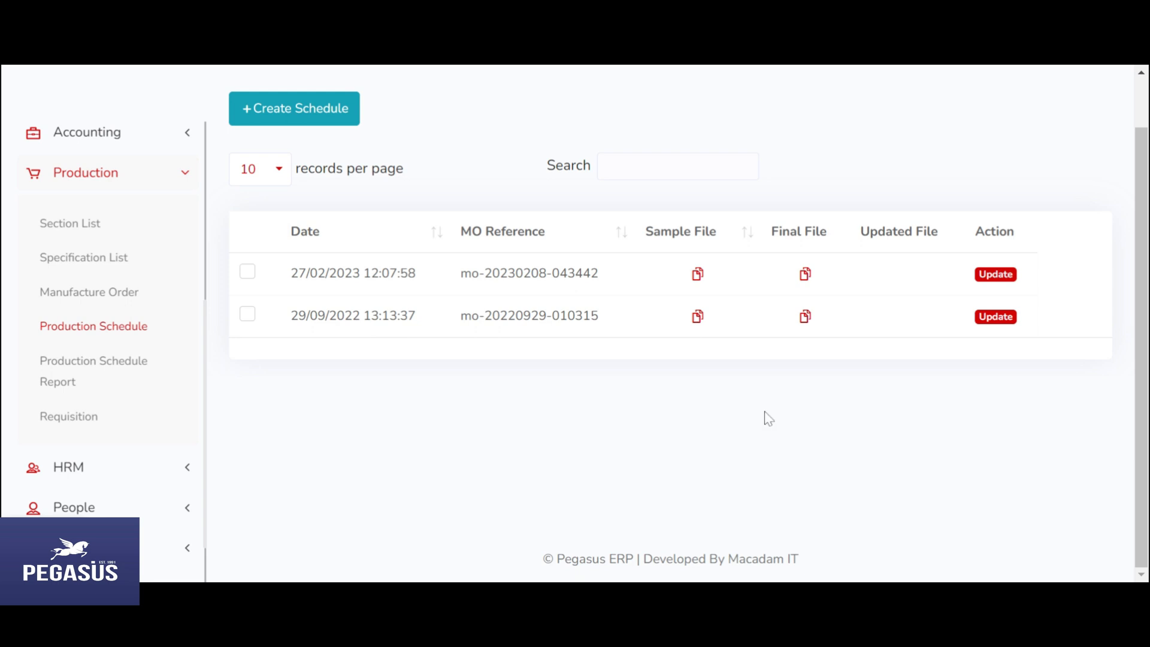
Update the 27/02/2023 production schedule by submitting 20230227-120758.csv with the note "Test Update".
click(994, 281)
click(296, 252)
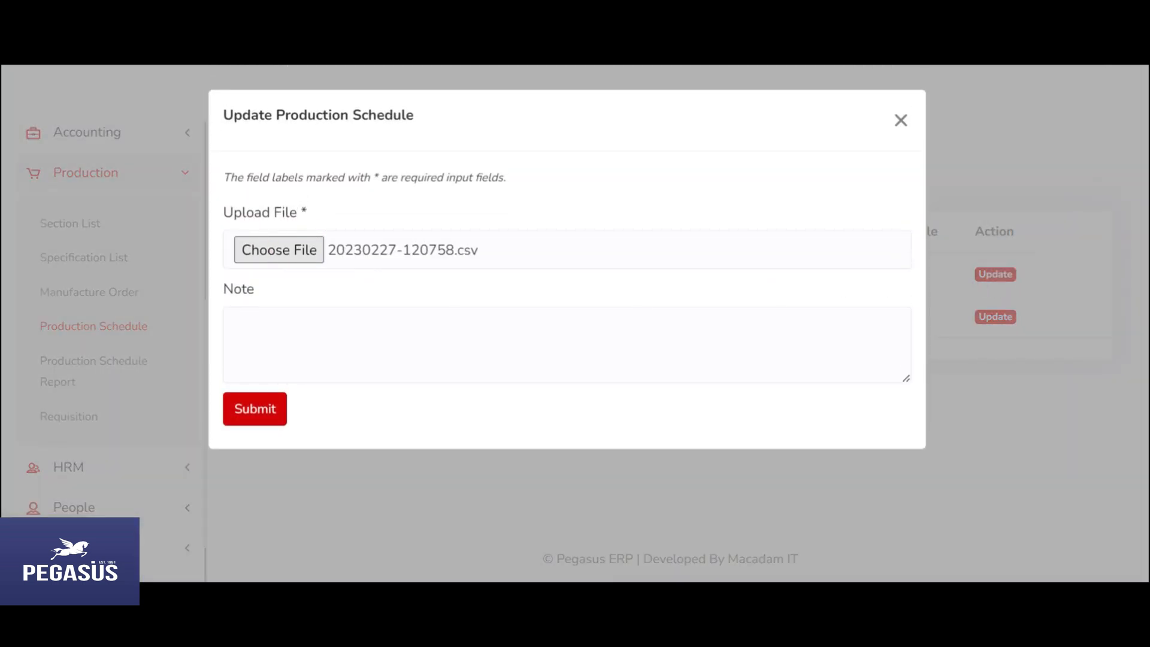
click(348, 363)
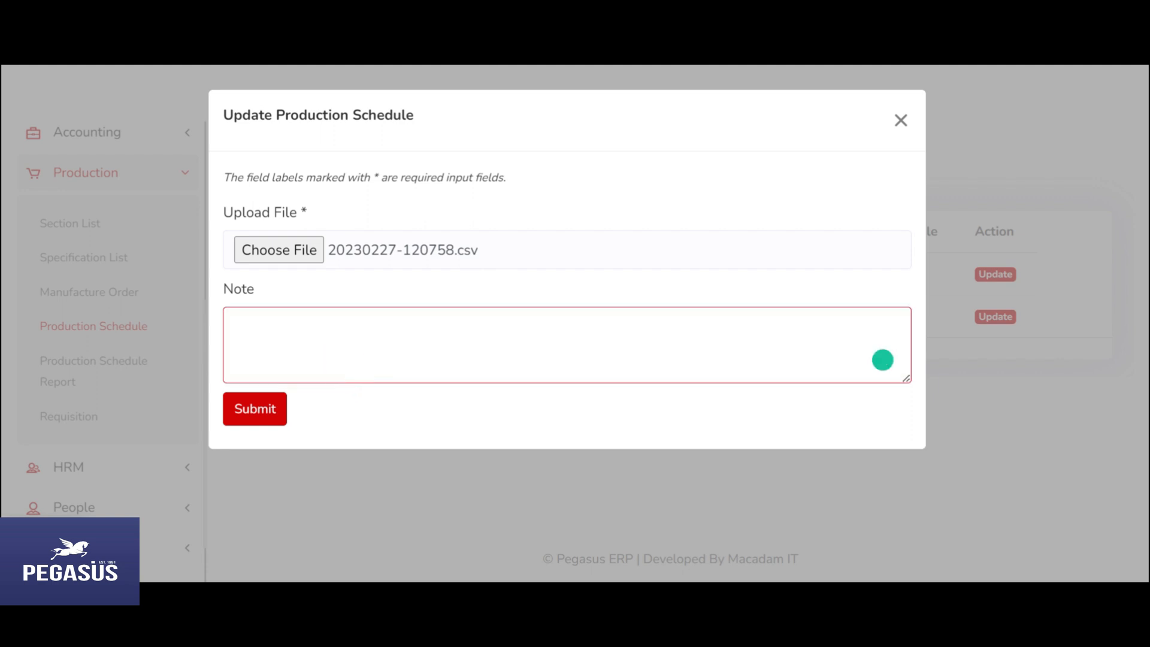
text(Test Update)
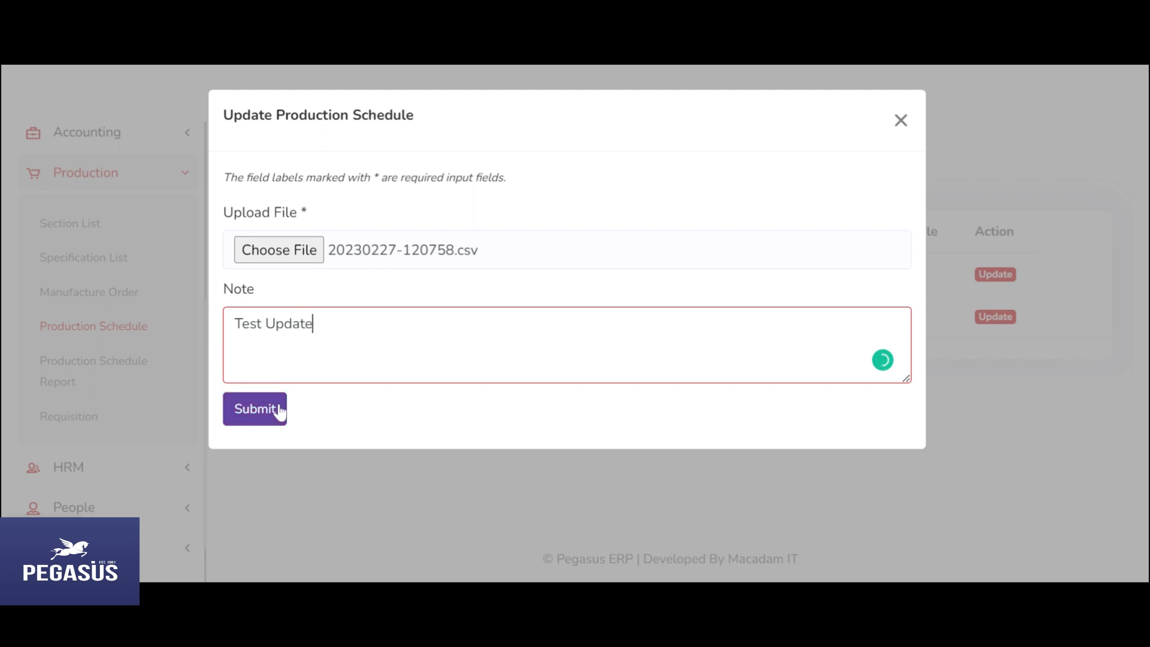
click(279, 412)
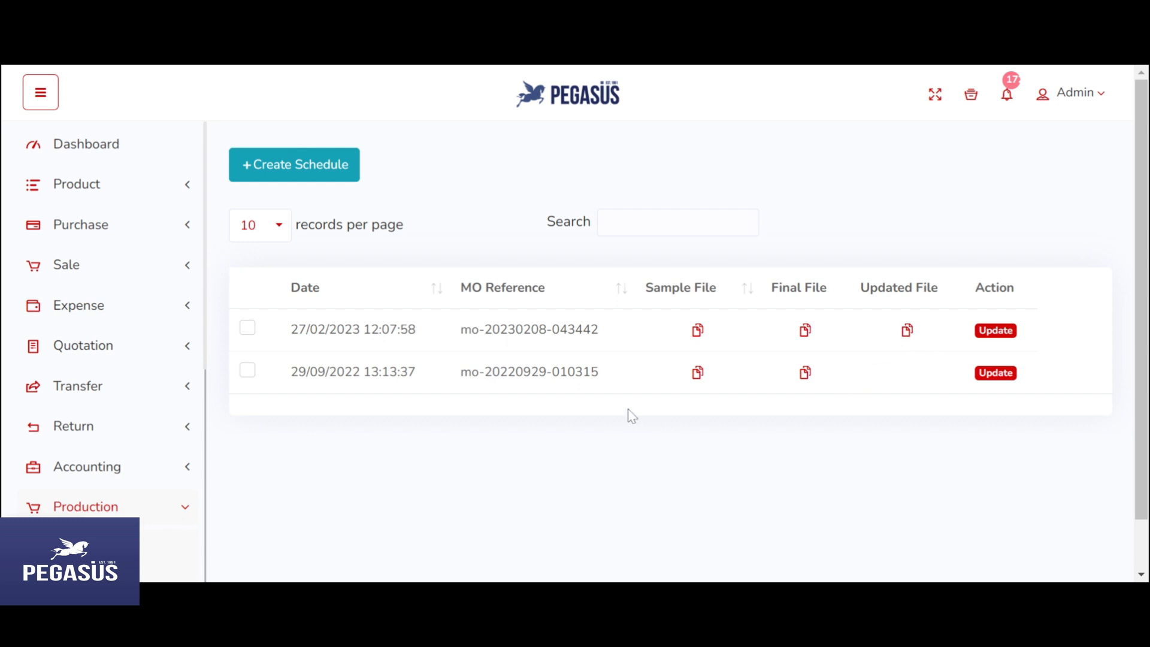
Open the production details of the 27/02/2023 schedule and check the Cutting section's date and forecasted quantity.
scroll(470, 444, down, 1)
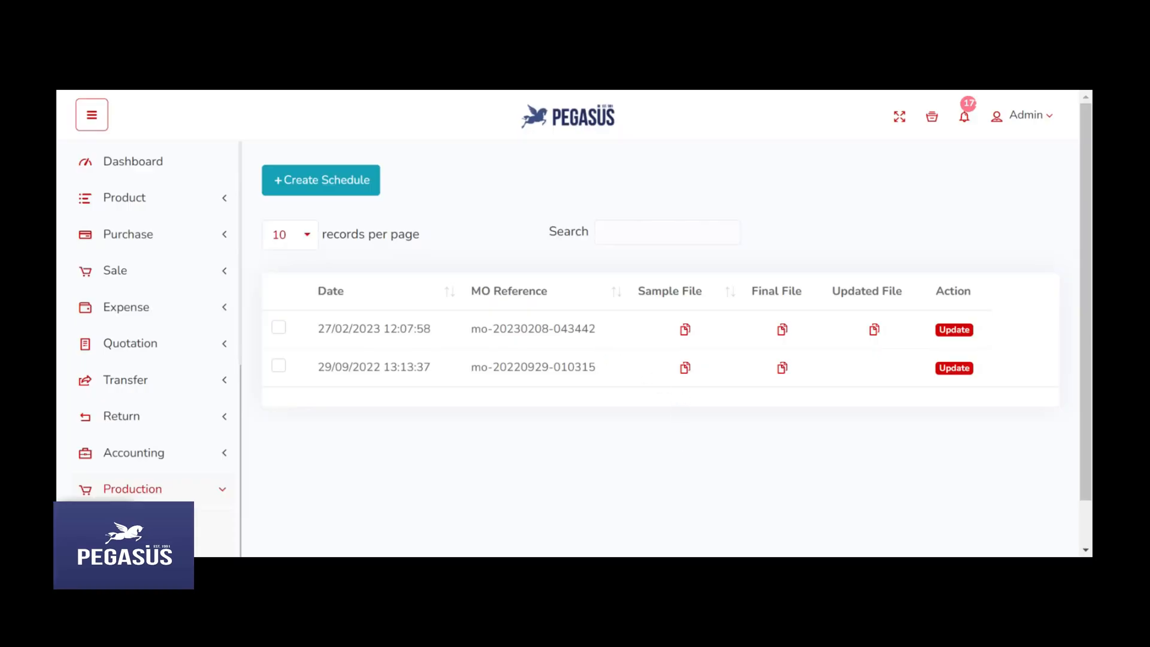
drag(299, 328, 840, 323)
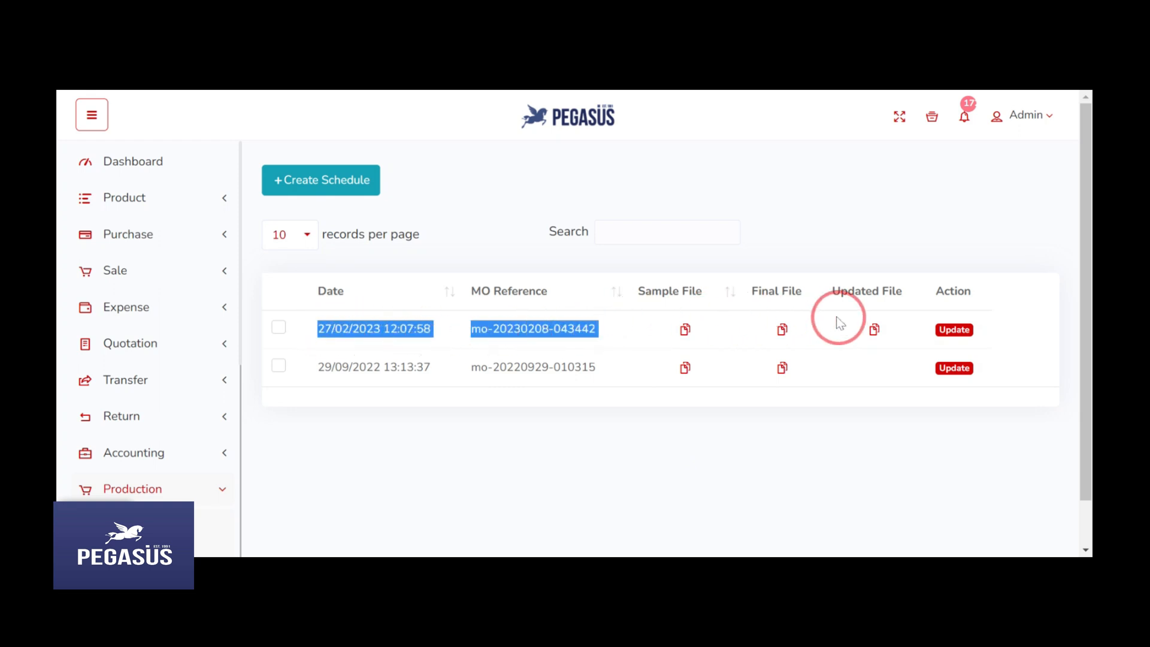
click(516, 328)
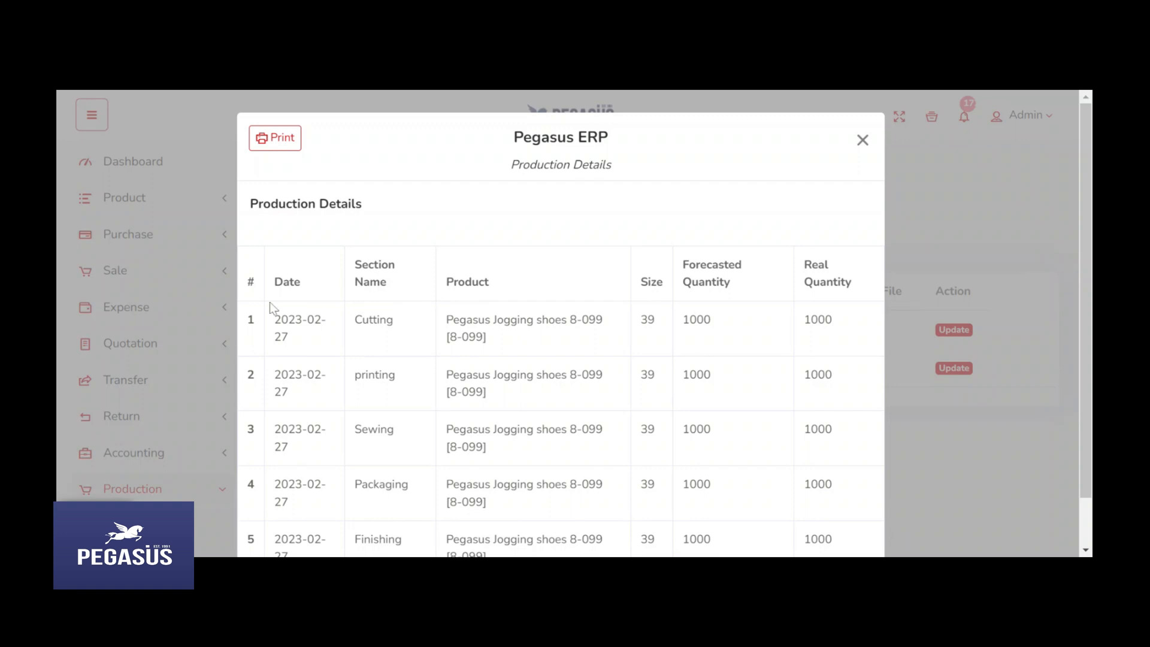
drag(274, 321, 289, 333)
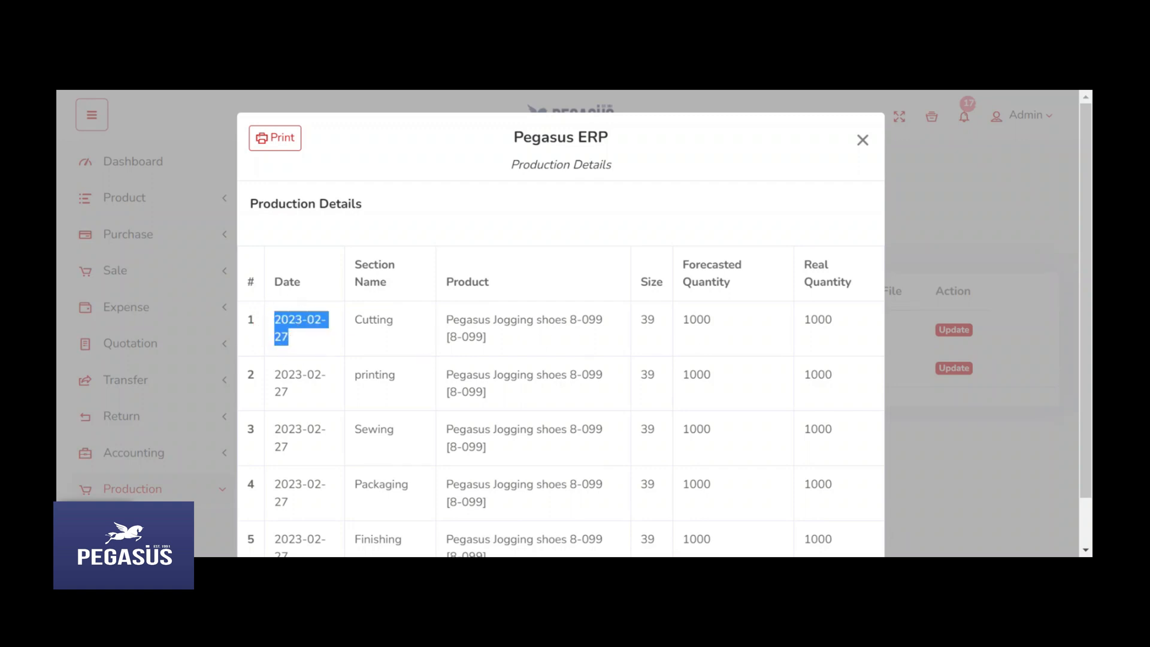
click(388, 320)
double_click(696, 320)
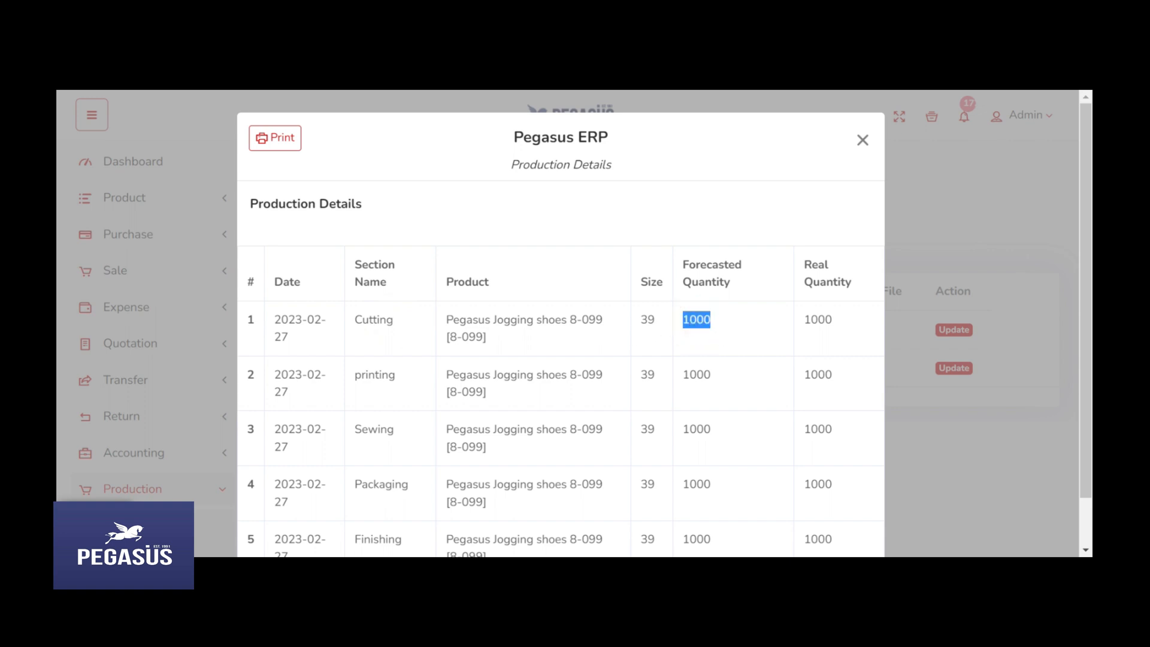
scroll(726, 409, down, 1)
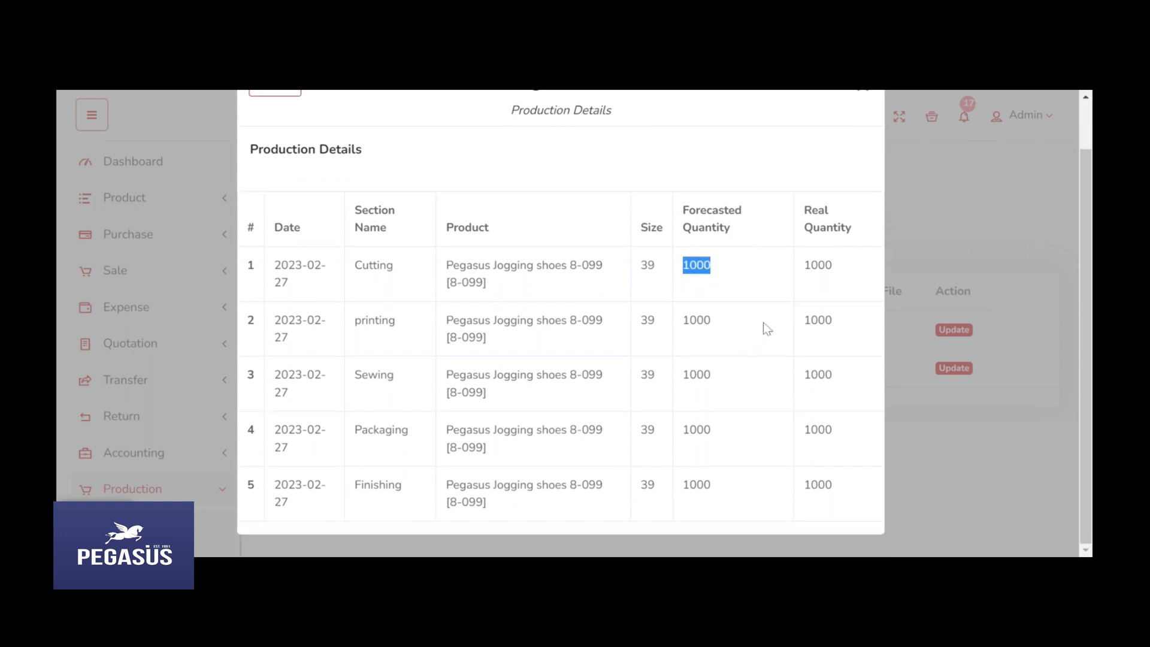
Review the real quantities of all sections from Cutting to Finishing, and close the production details.
double_click(818, 265)
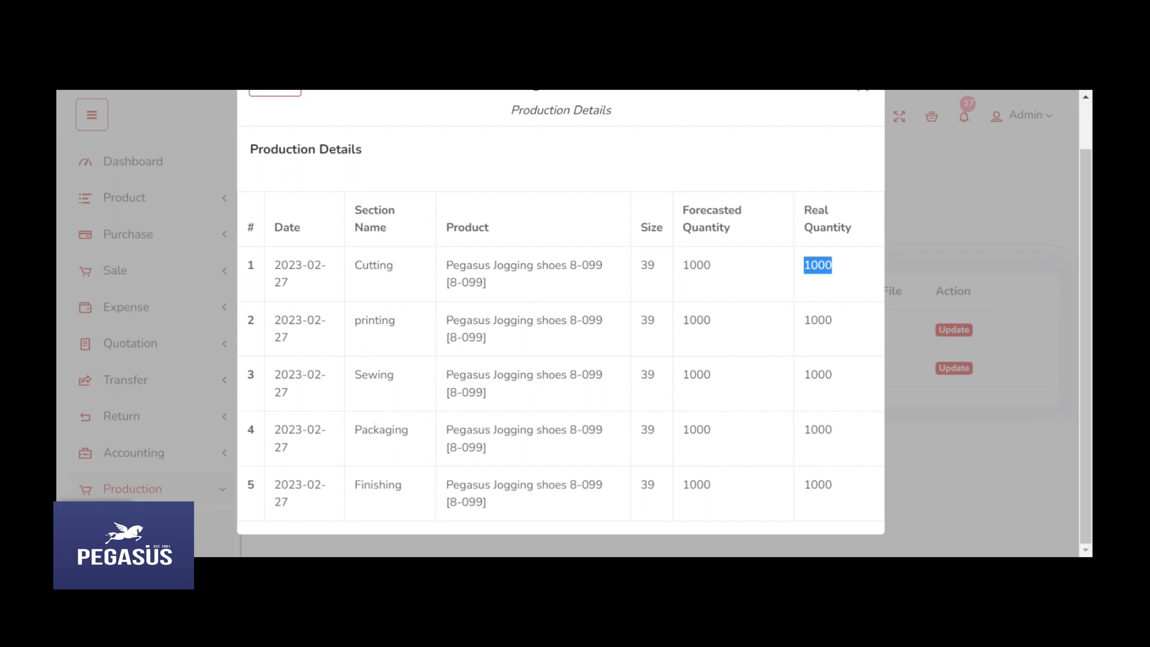
click(818, 267)
drag(803, 264, 833, 486)
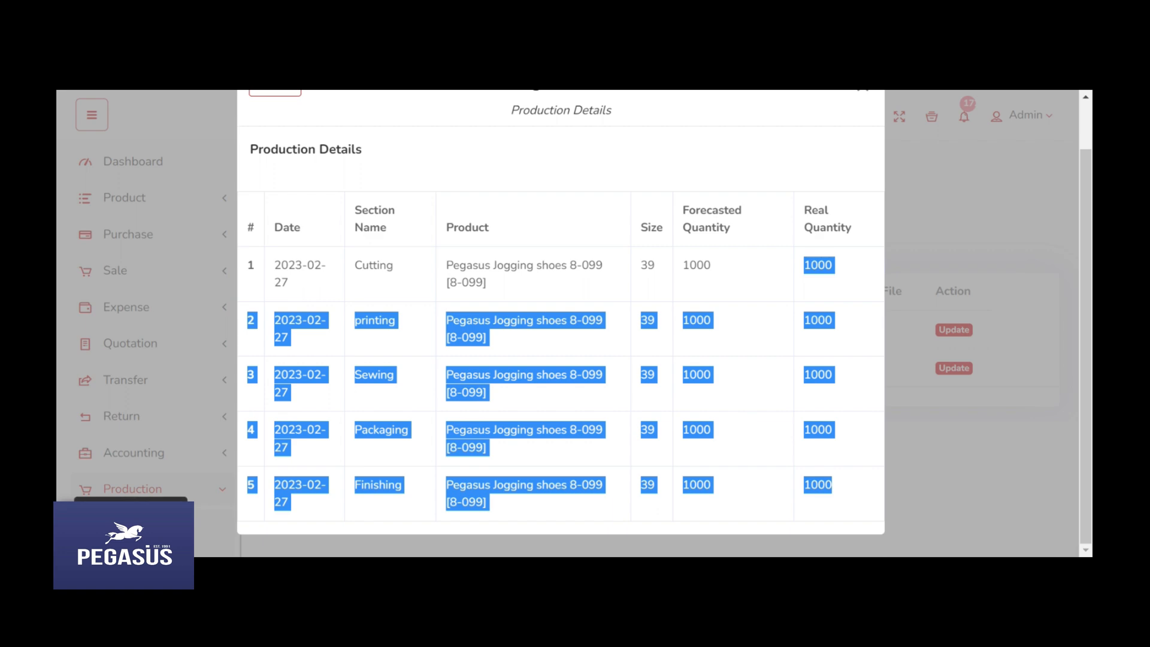
click(602, 404)
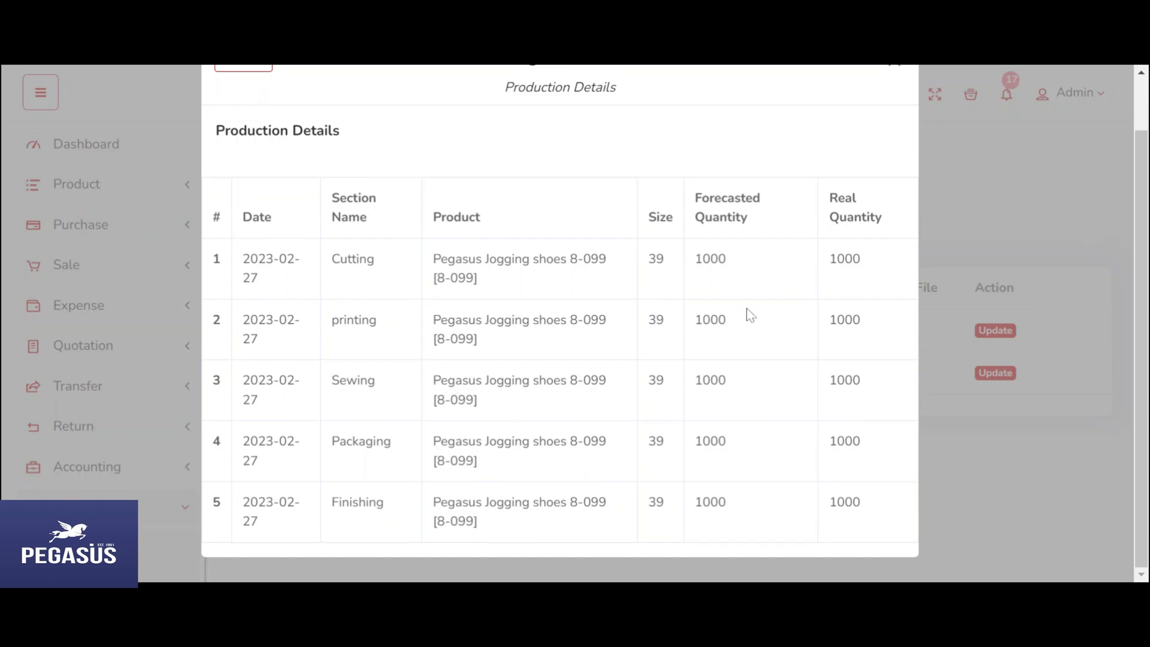
scroll(750, 314, up, 2)
click(895, 119)
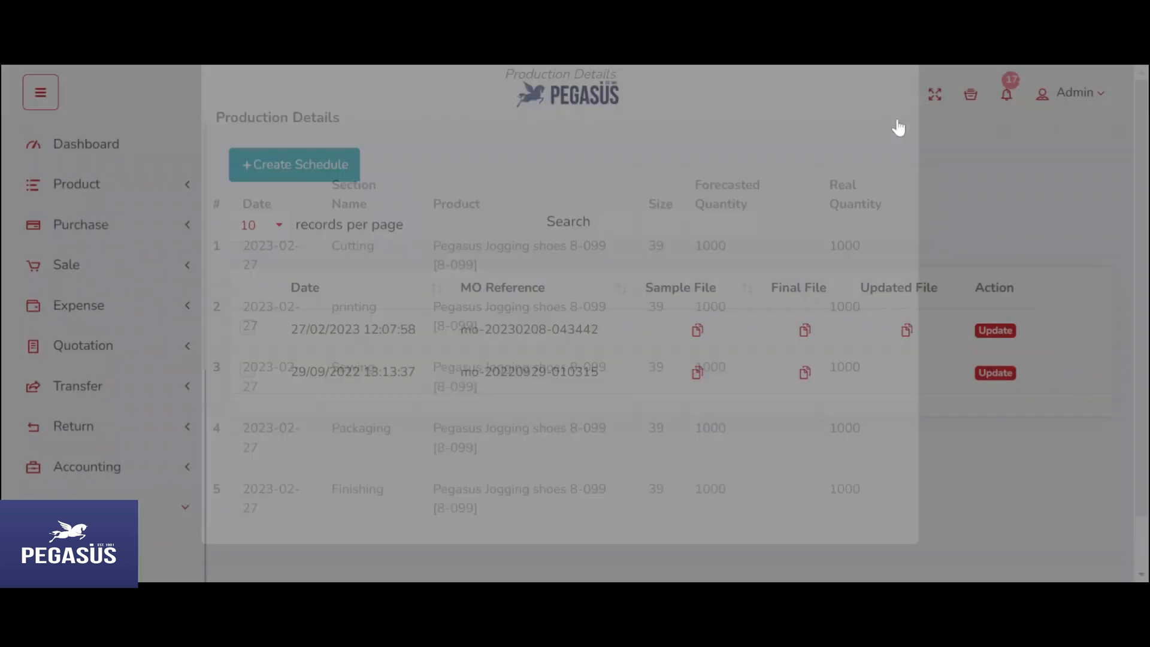
Open the Production Schedule Report and show the production details for 27 February 2023.
scroll(158, 407, down, 2)
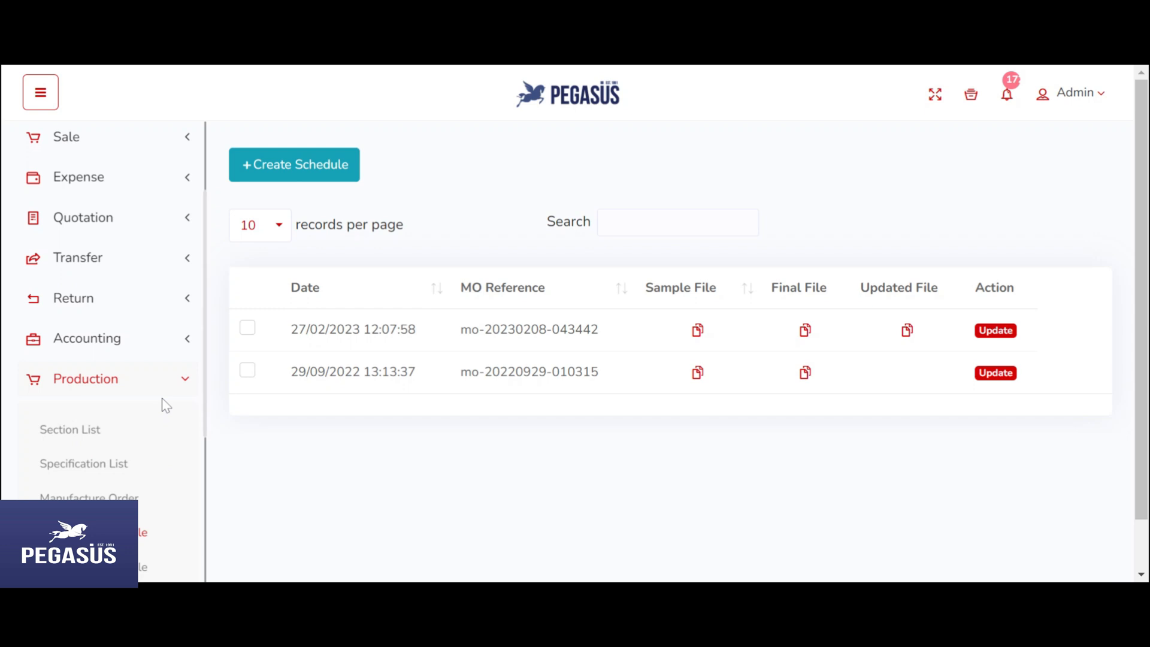
scroll(159, 404, down, 5)
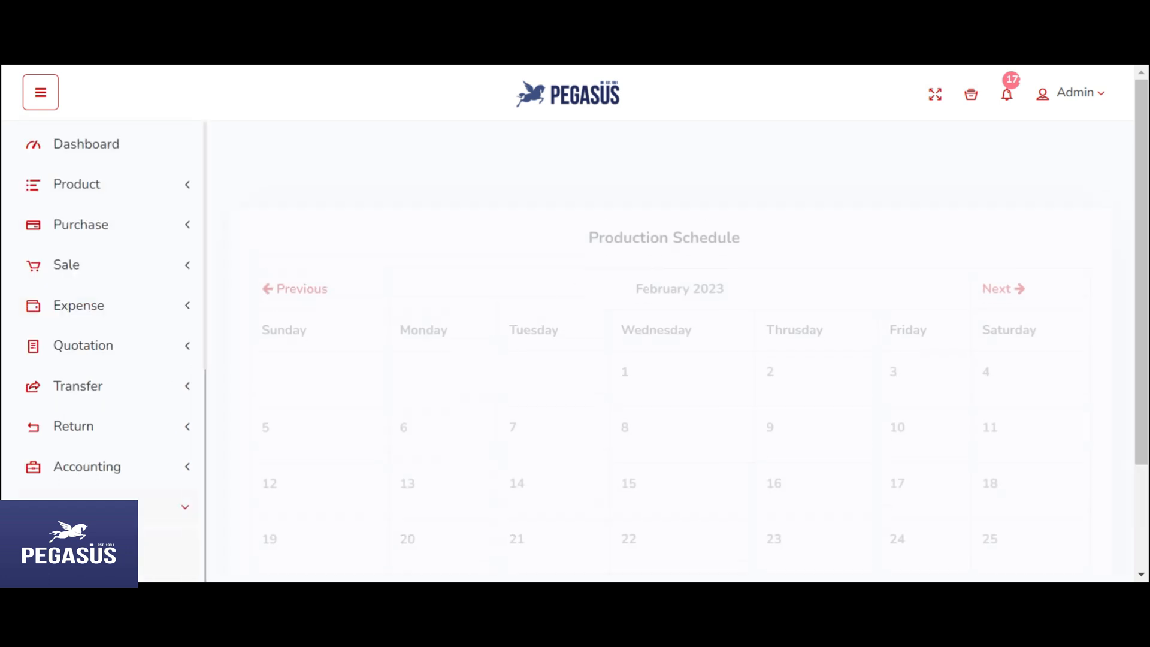
scroll(386, 428, down, 2)
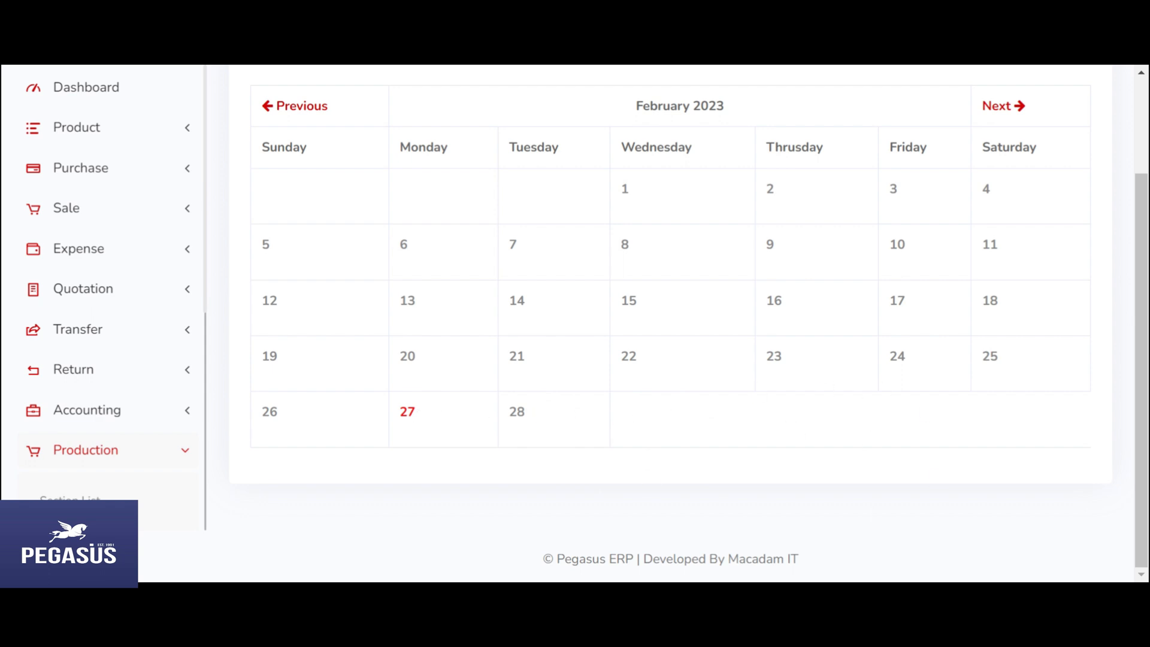
click(407, 412)
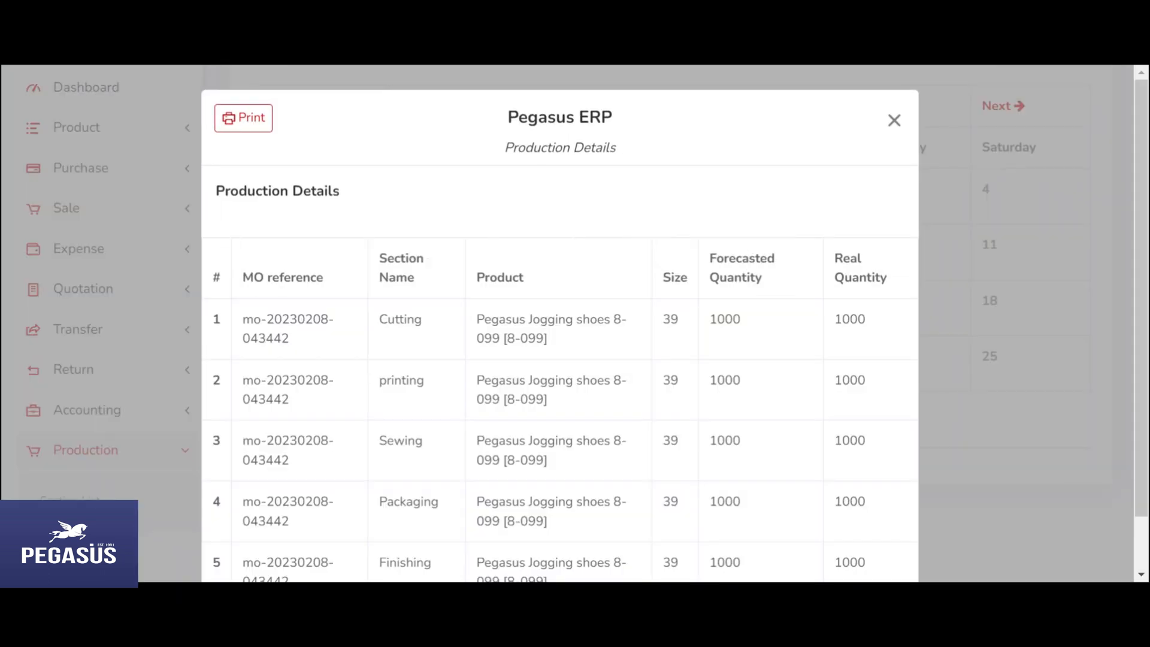
scroll(559, 324, down, 1)
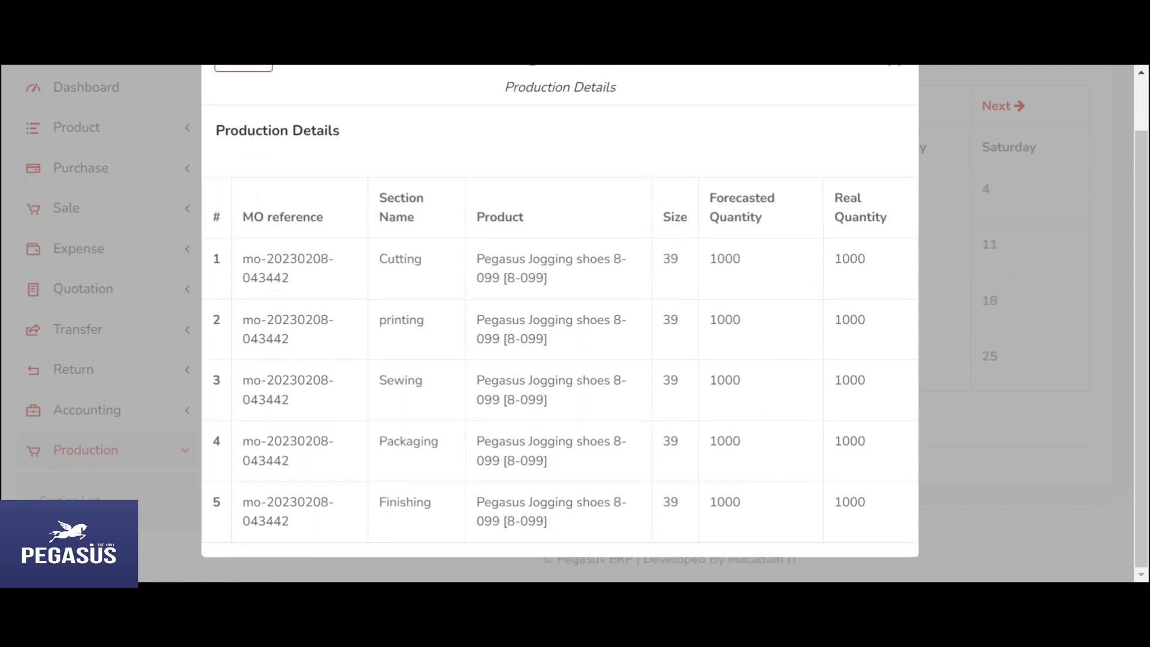
Compare the forecasted and real quantities of every section in the report's daily details, and close them.
double_click(849, 258)
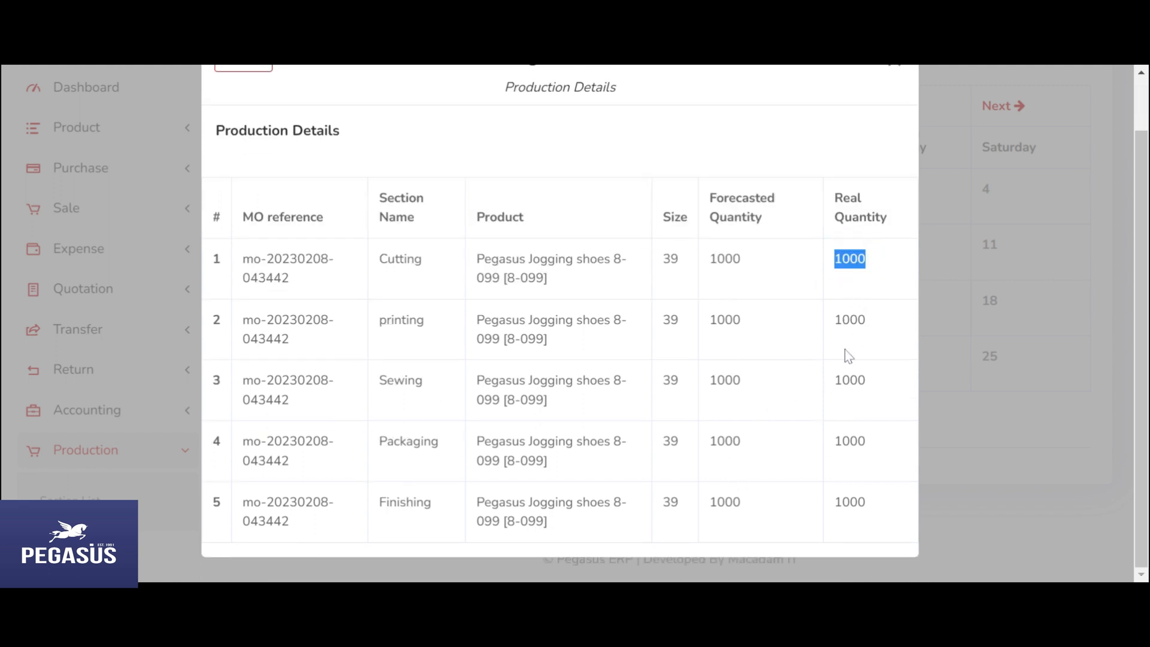
scroll(748, 456, up, 1)
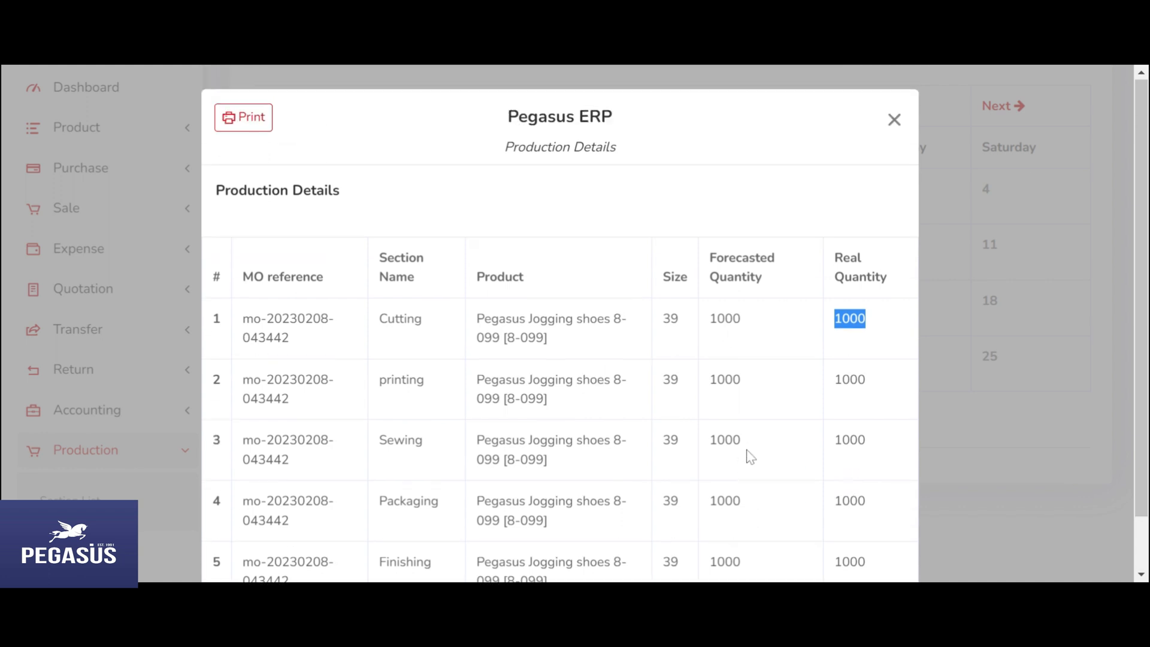
scroll(738, 425, down, 1)
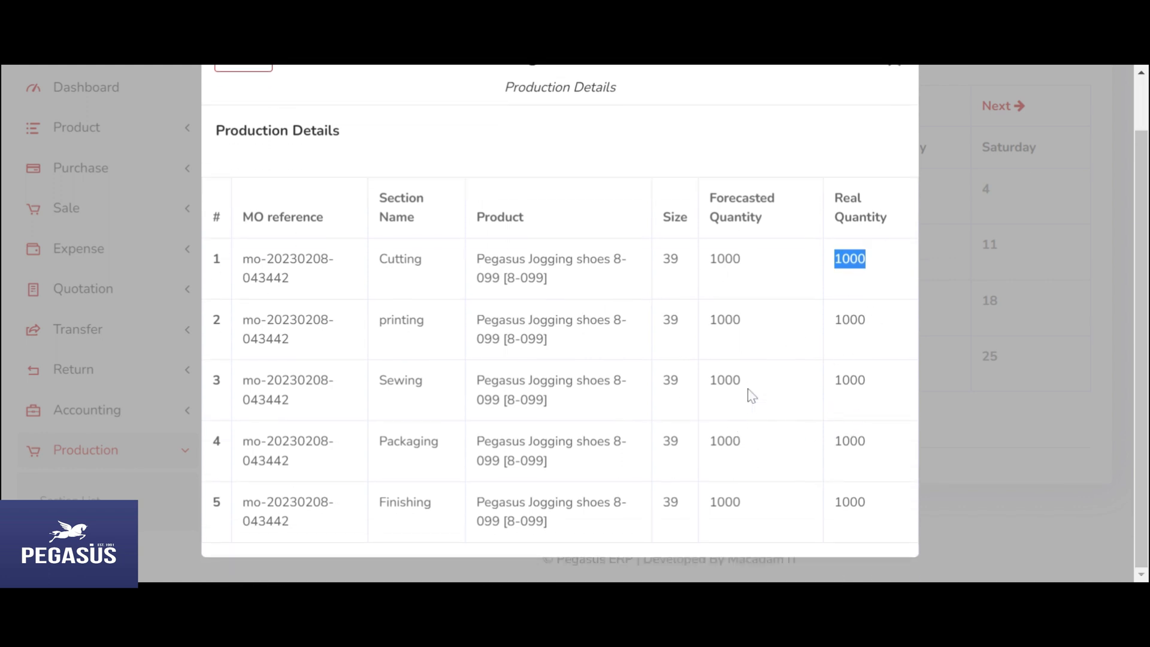
scroll(712, 313, up, 1)
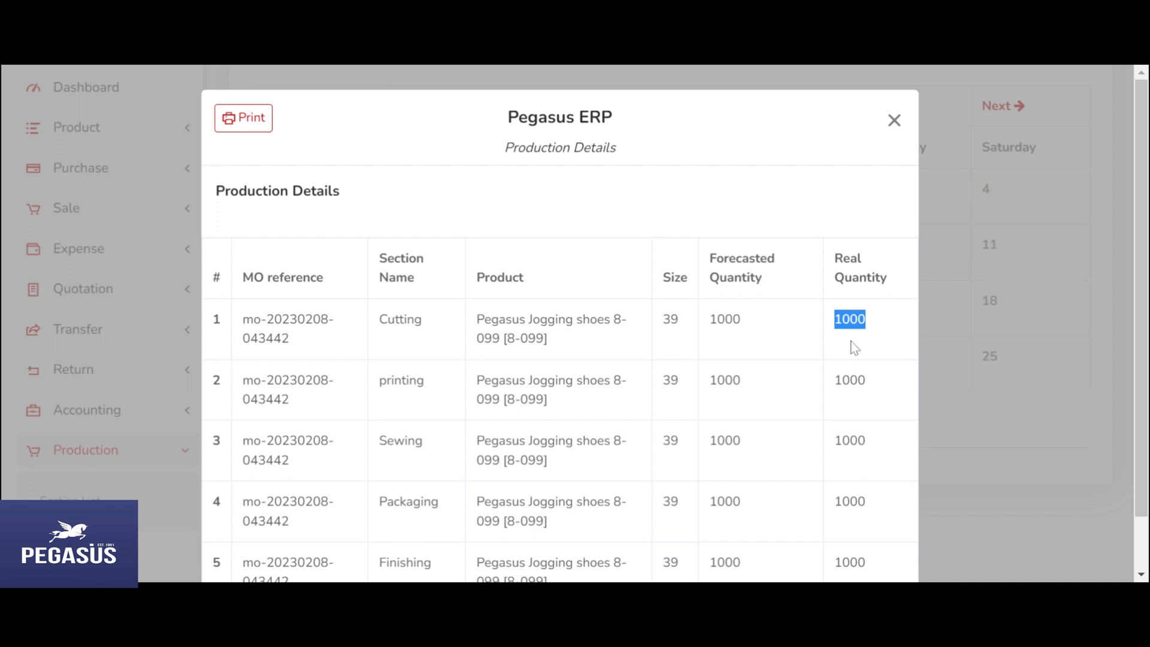
scroll(850, 371, down, 2)
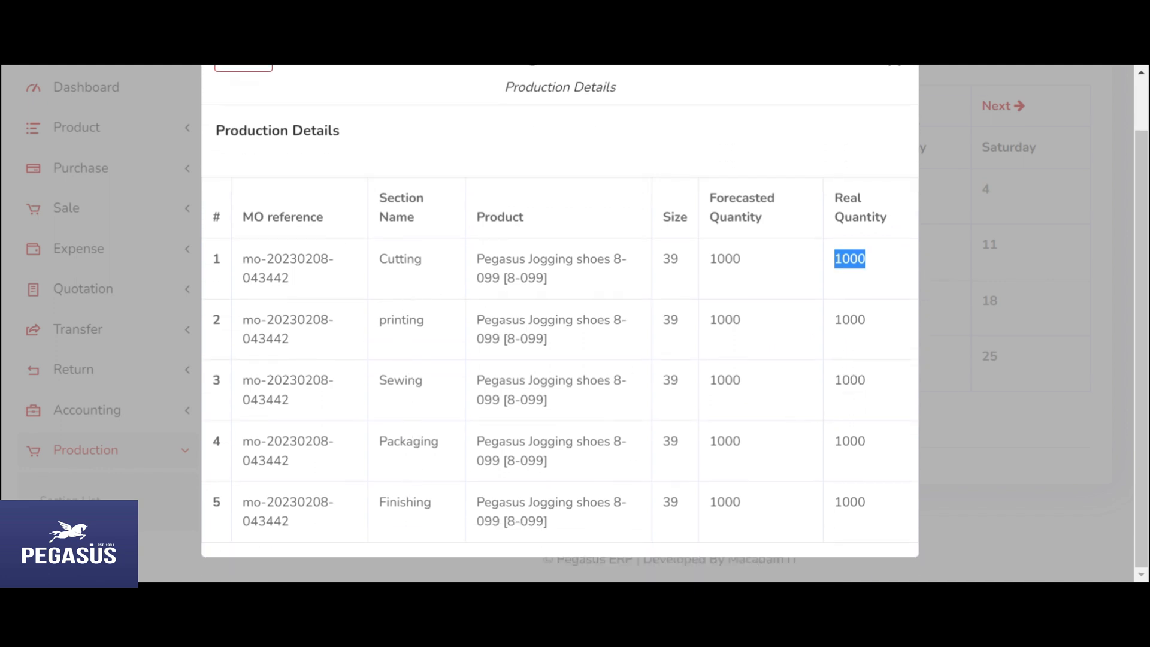
scroll(826, 257, up, 1)
scroll(892, 180, up, 2)
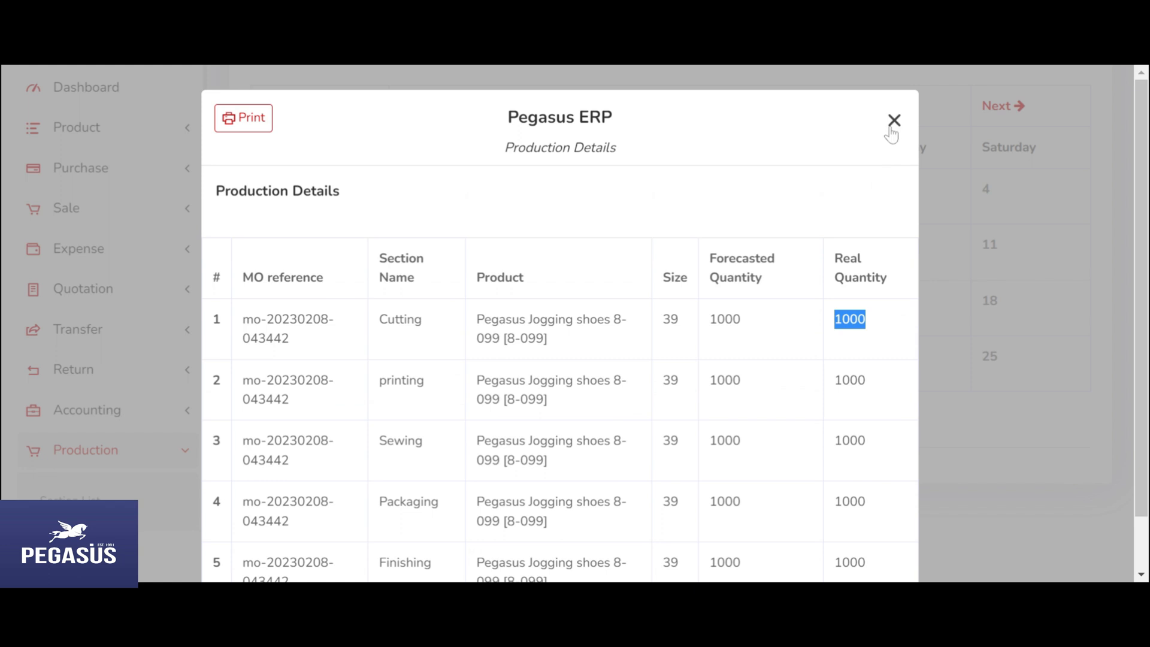
click(893, 122)
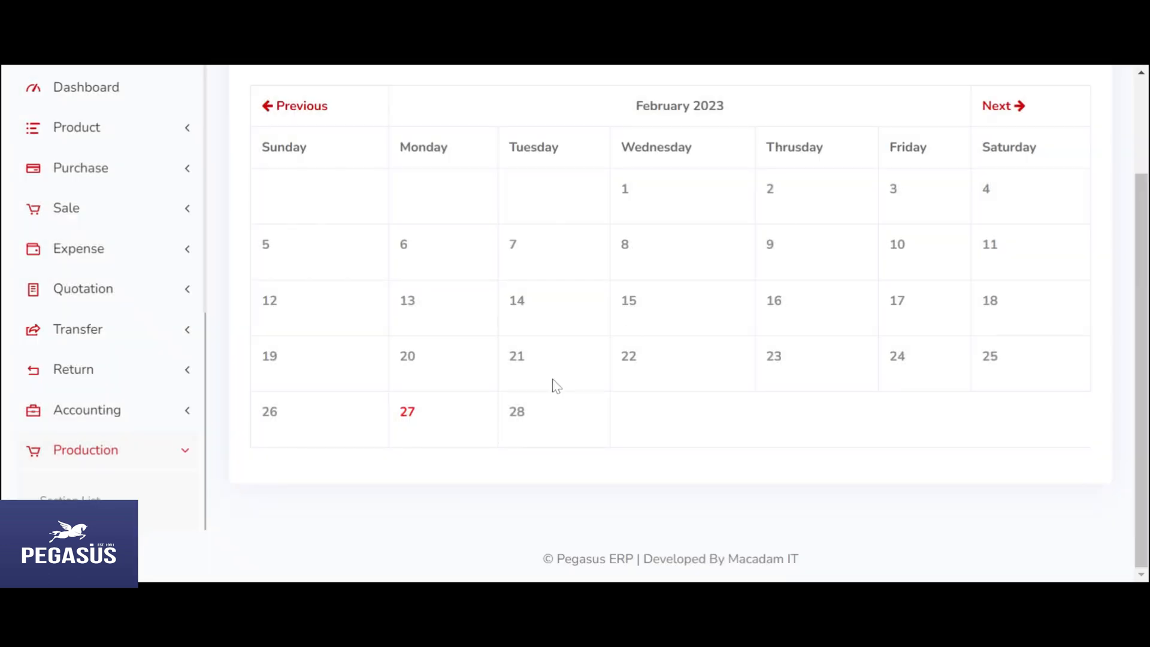
Mark the manufacture order dated 08/02/2023 as completed in the Manufacture Order list.
scroll(551, 385, up, 2)
scroll(144, 359, down, 2)
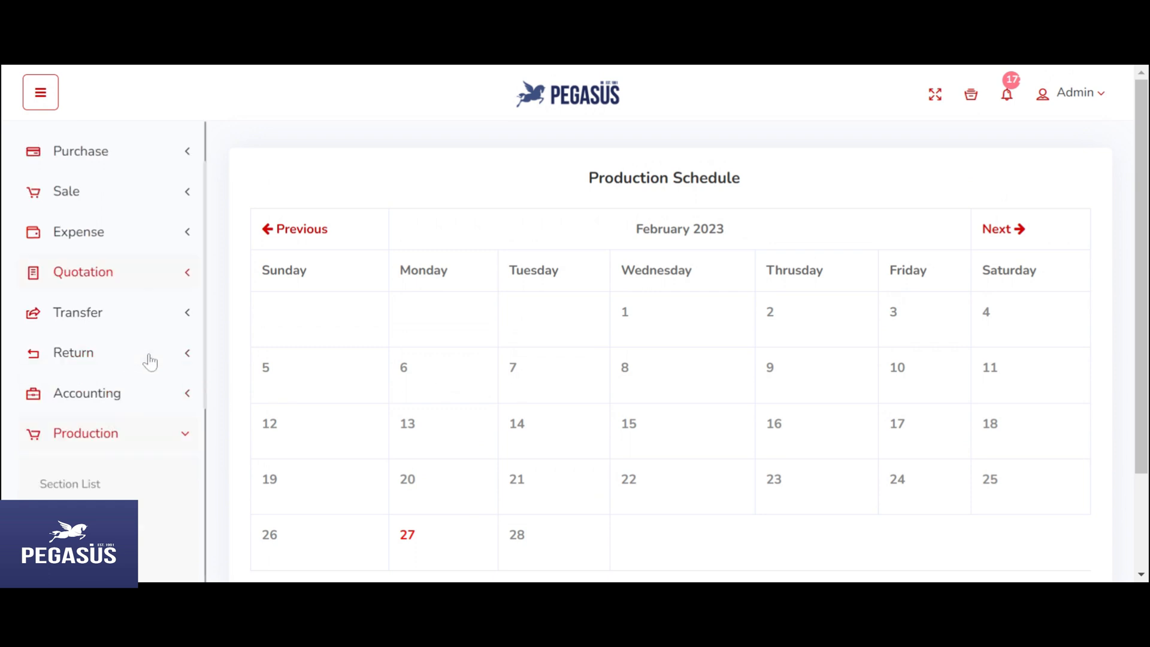
scroll(150, 360, up, 2)
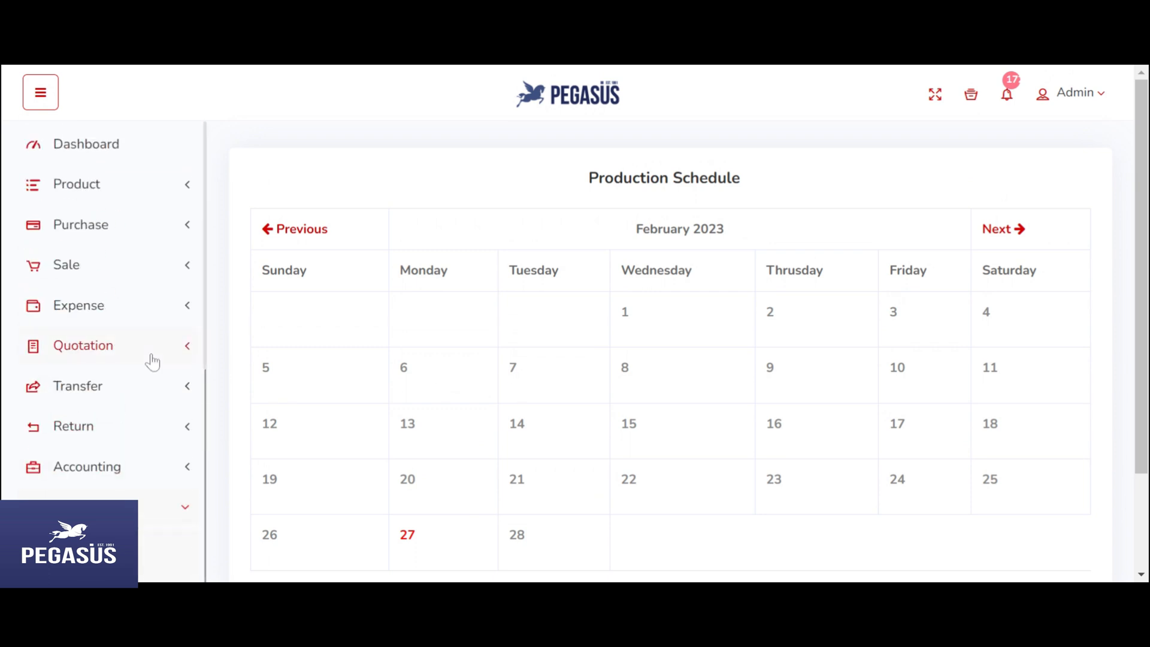
scroll(152, 363, down, 3)
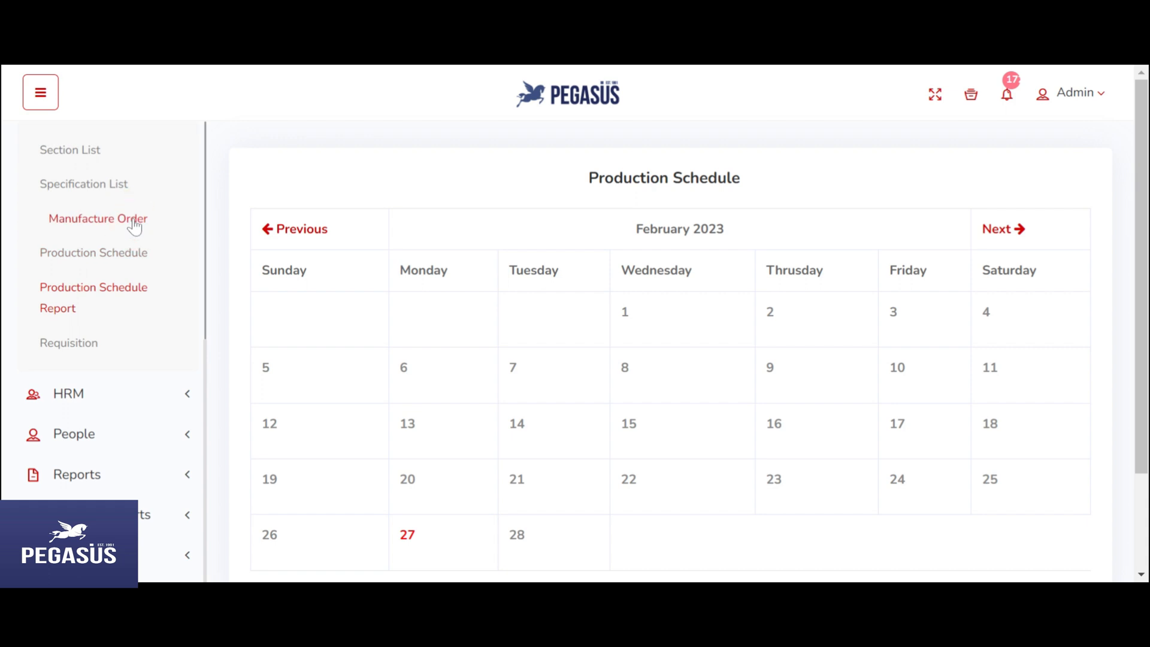
click(134, 225)
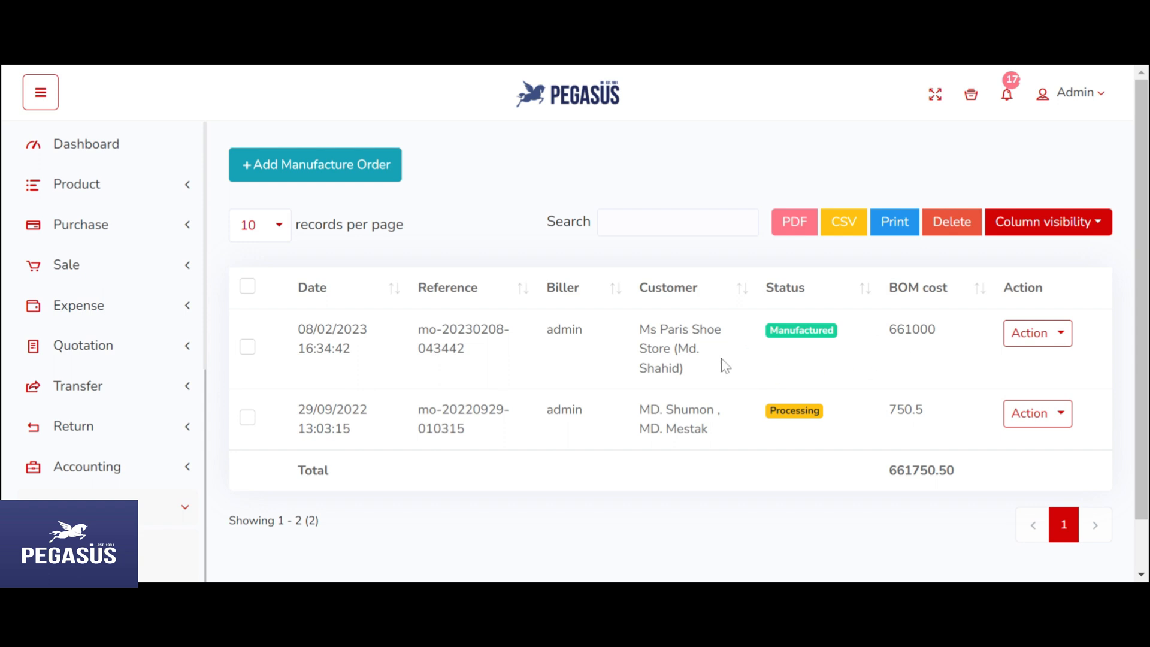
click(1052, 337)
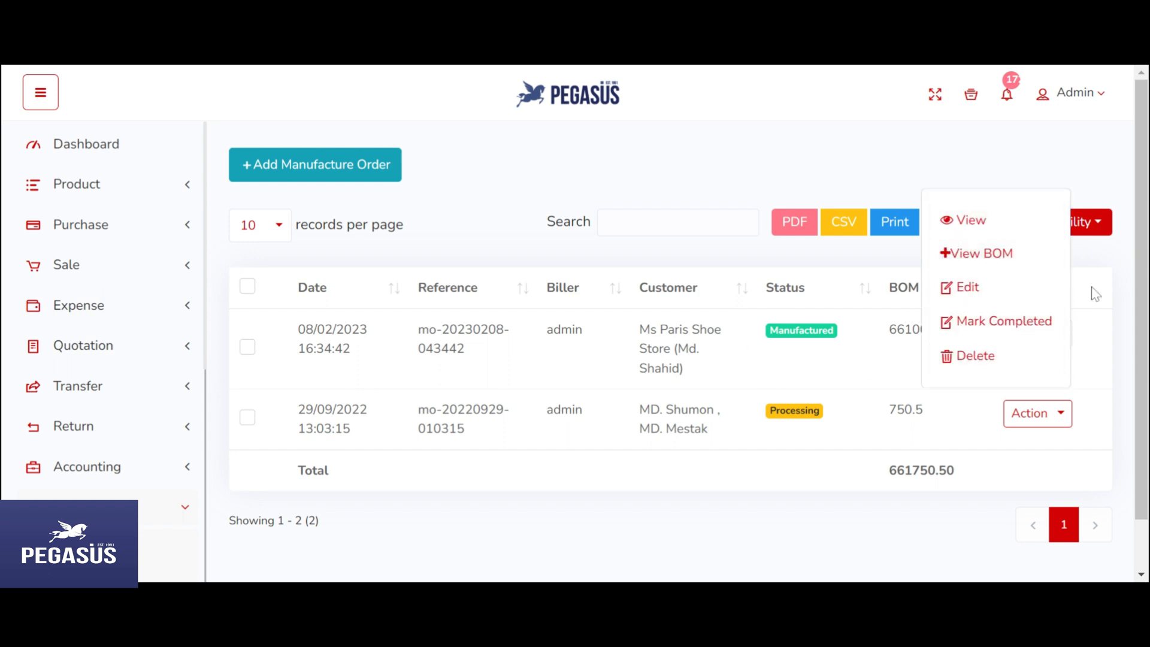
click(1031, 329)
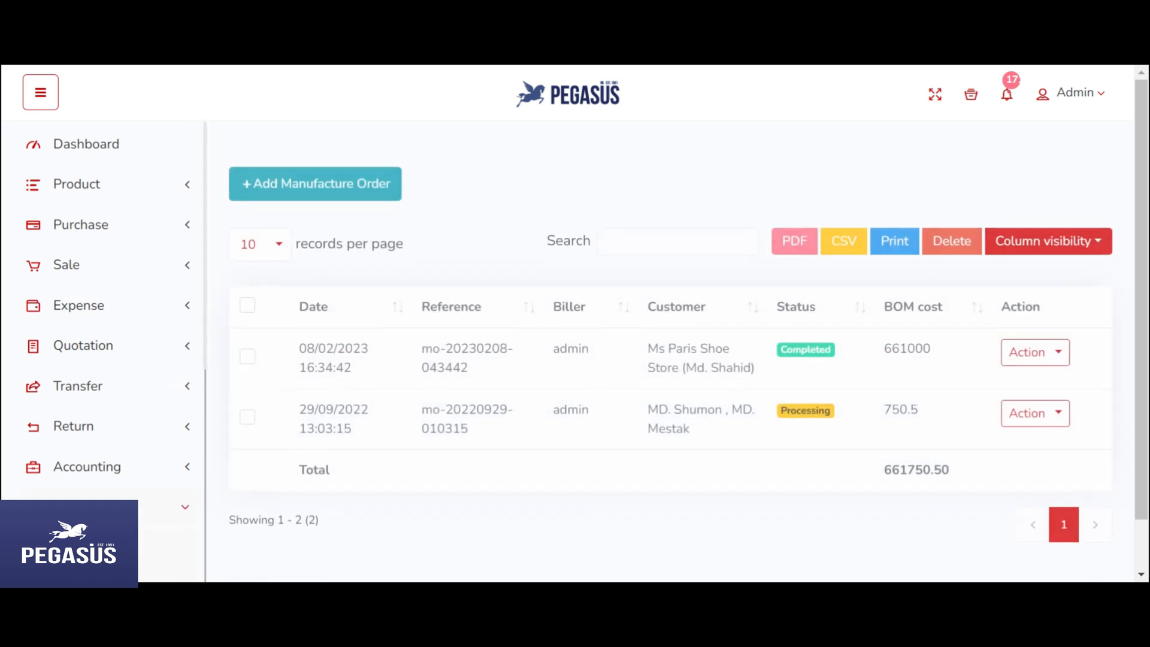
Check the status in the Manufacture Order Details of the 08/02/2023 order, and close the details.
click(790, 331)
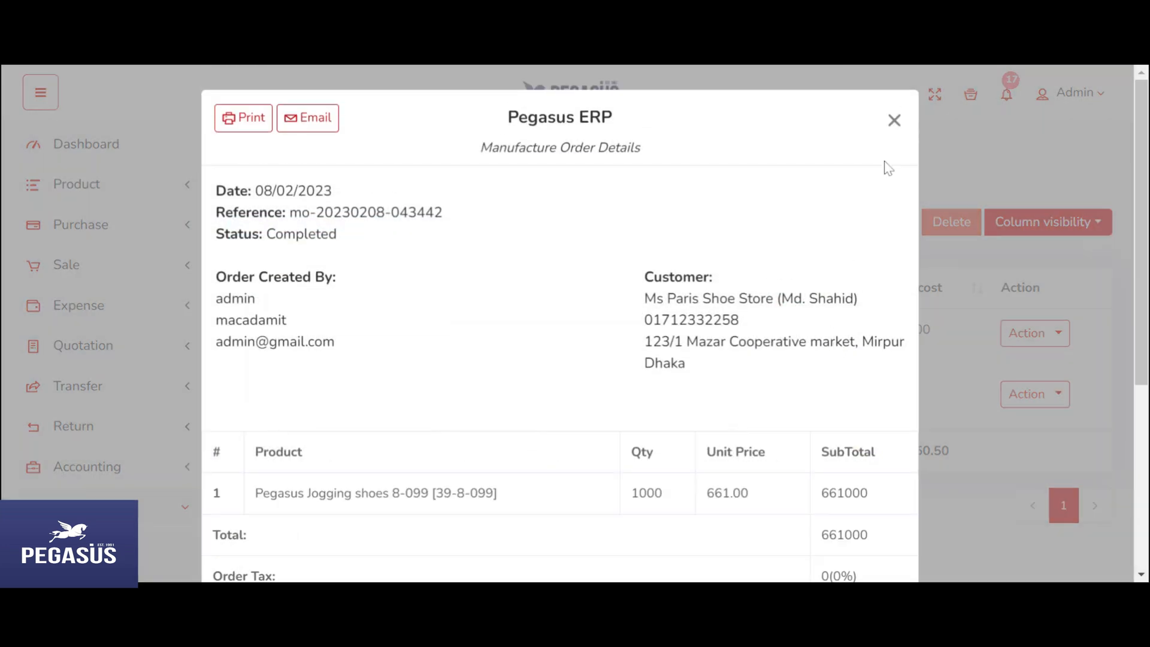
click(893, 119)
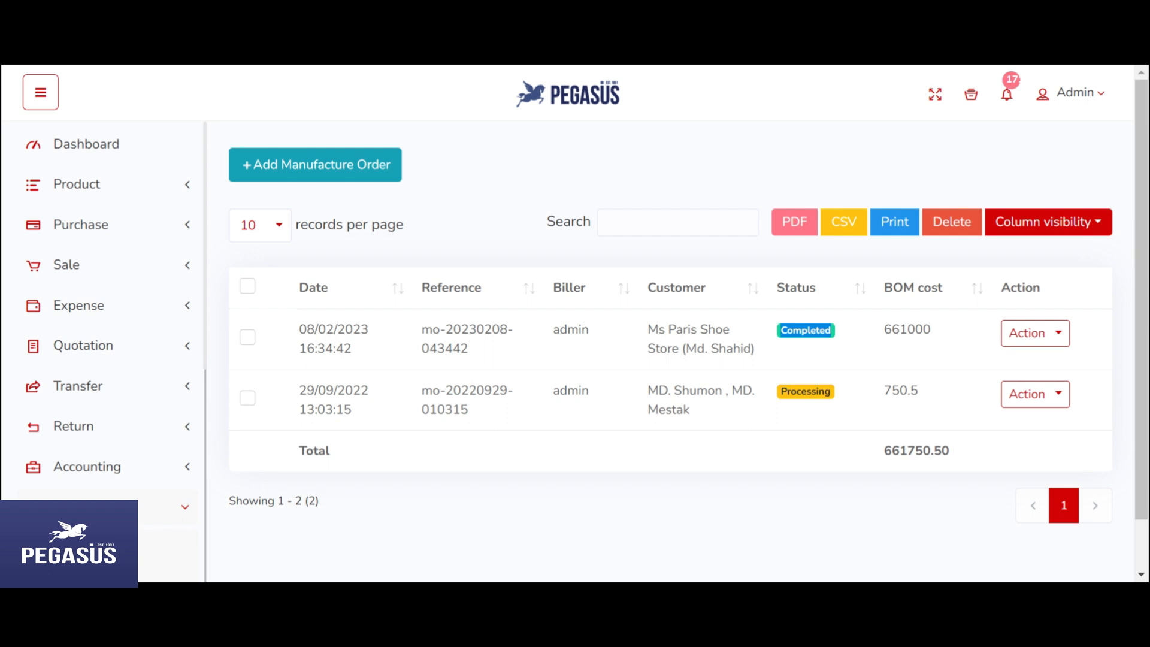
scroll(159, 400, down, 4)
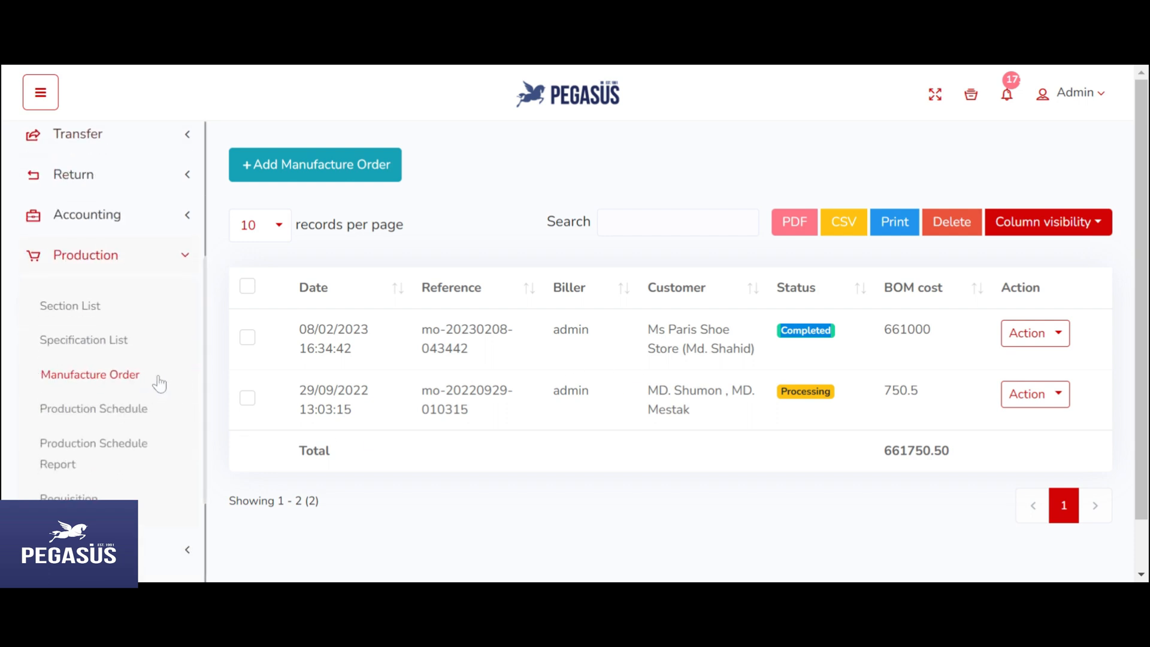
Open the production Requisition list and start adding a new requisition.
scroll(143, 367, down, 3)
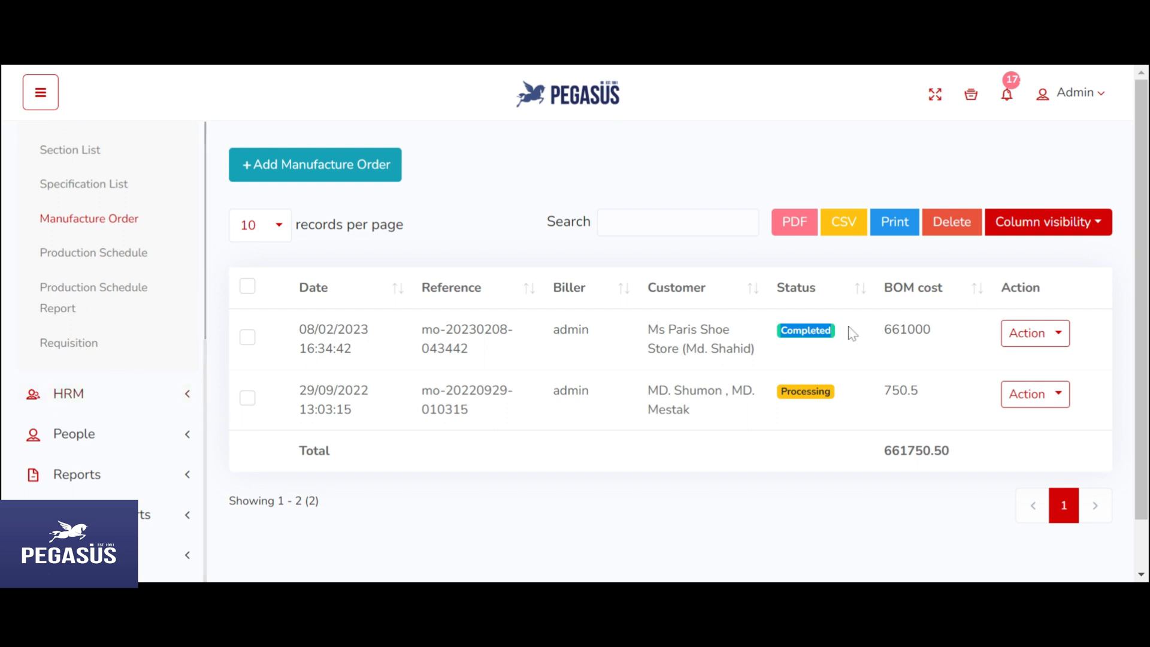
click(94, 352)
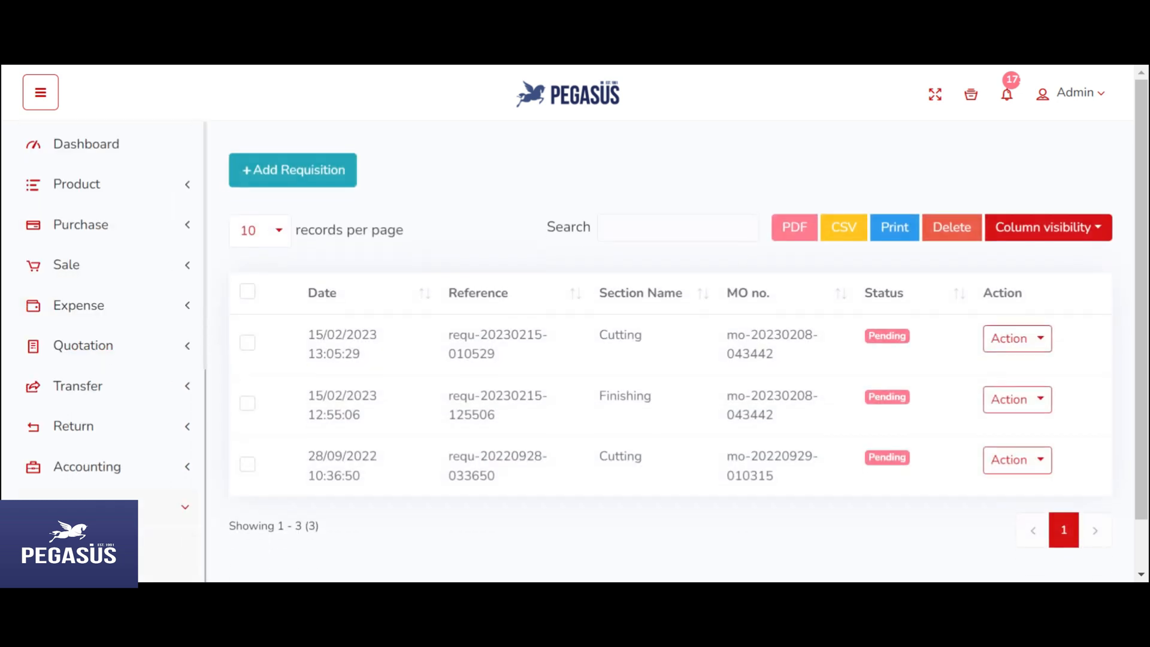
click(327, 167)
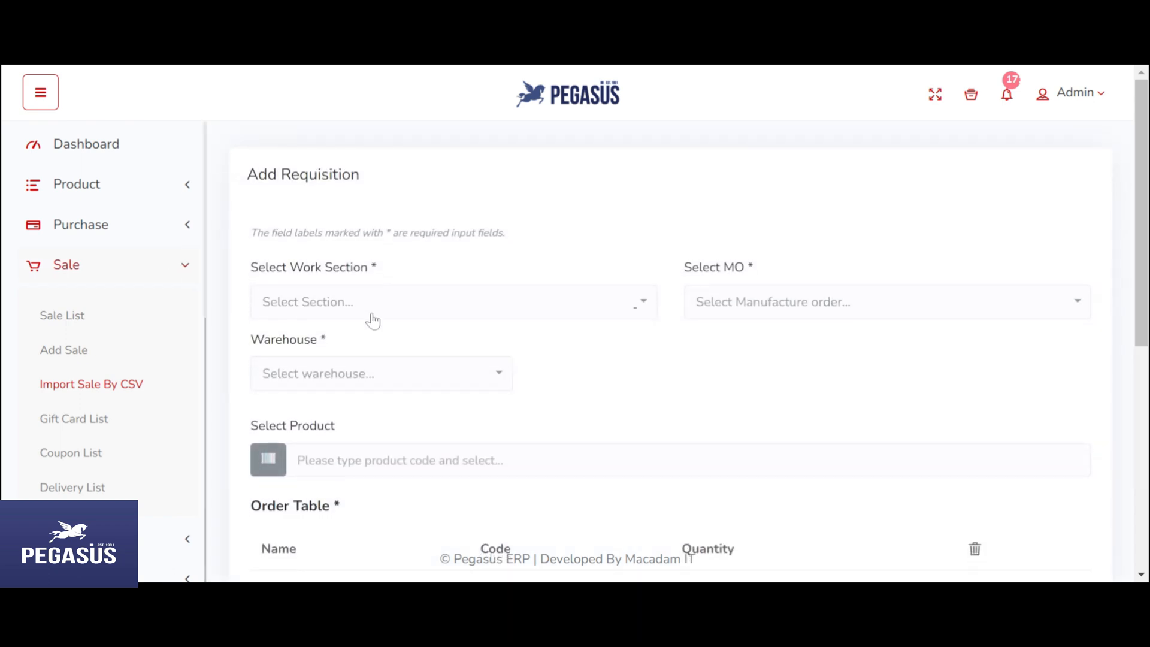
Set the requisition's work section to Cutting, its MO to the manufacture order of 29/09/2022 and its warehouse to Factory.
click(525, 312)
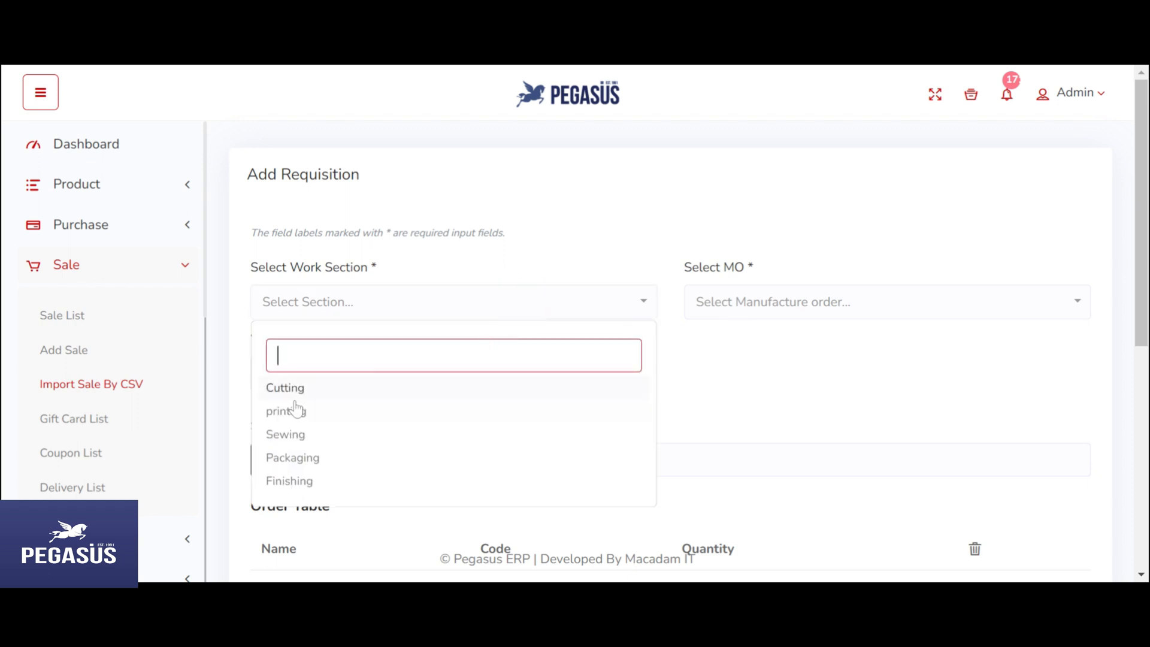
click(296, 390)
scroll(742, 413, down, 3)
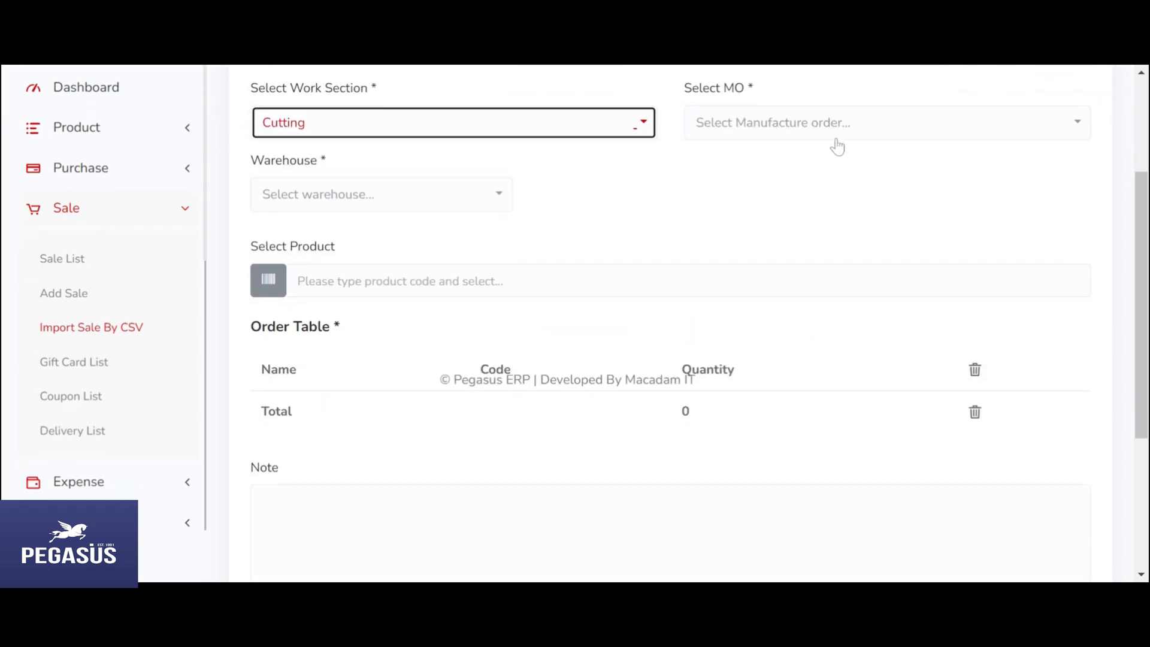
click(835, 127)
click(783, 223)
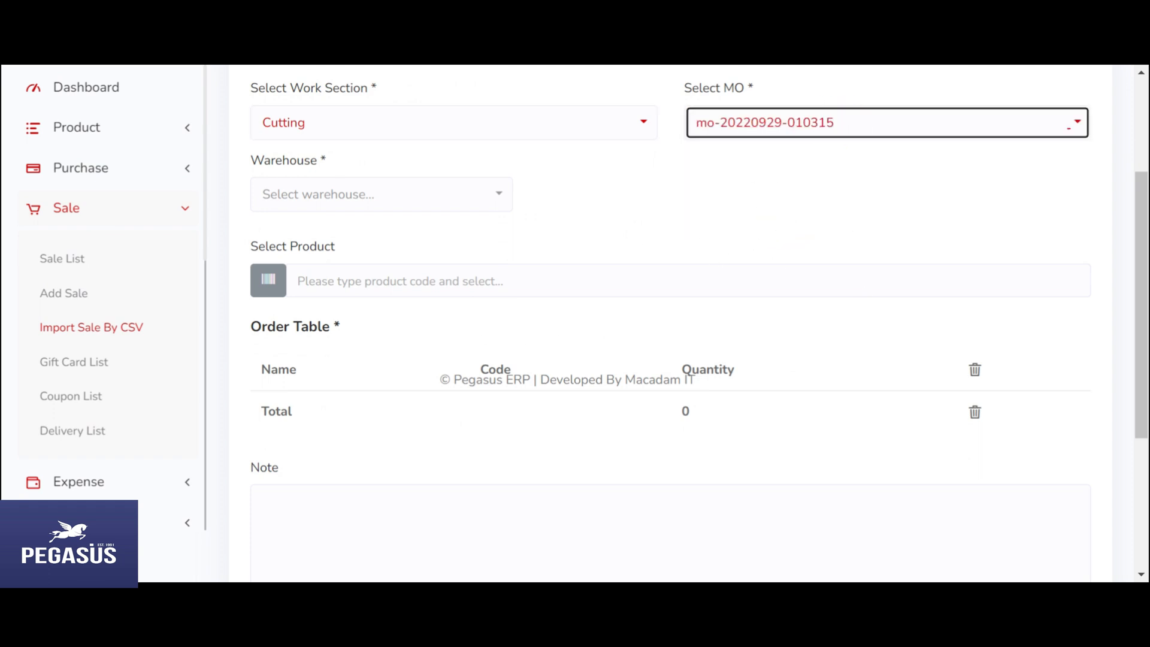
click(369, 203)
click(280, 304)
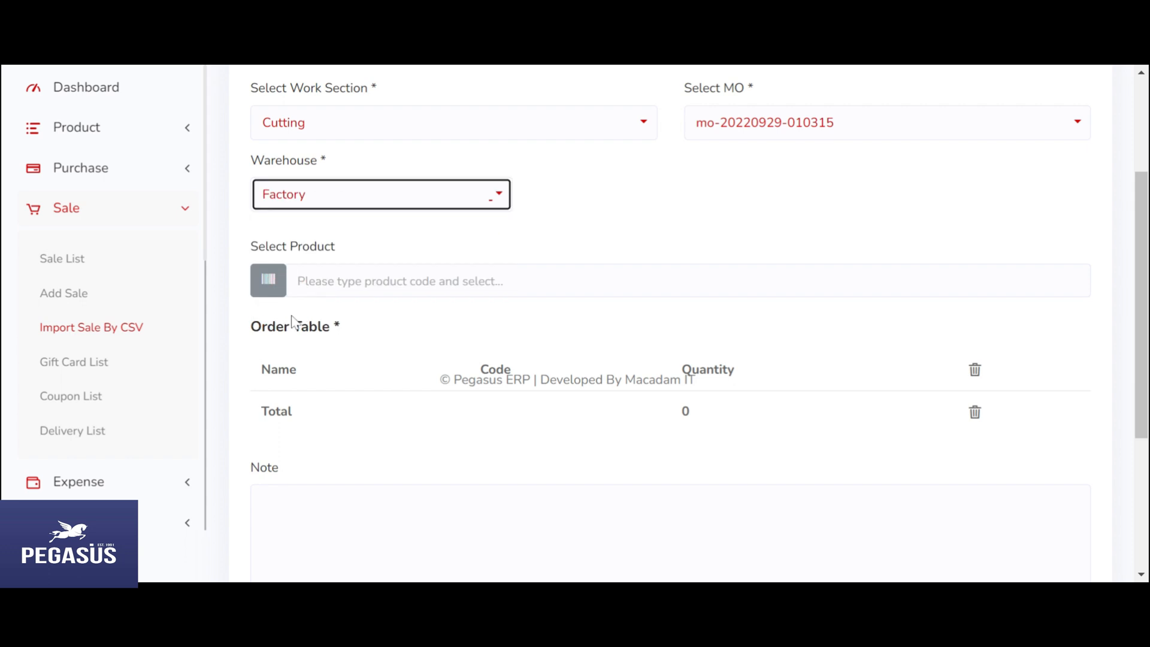
Search the products for "s" and add Shoe Box Bige 30*19.5*11.5 (8G Keds) to the order table.
click(368, 282)
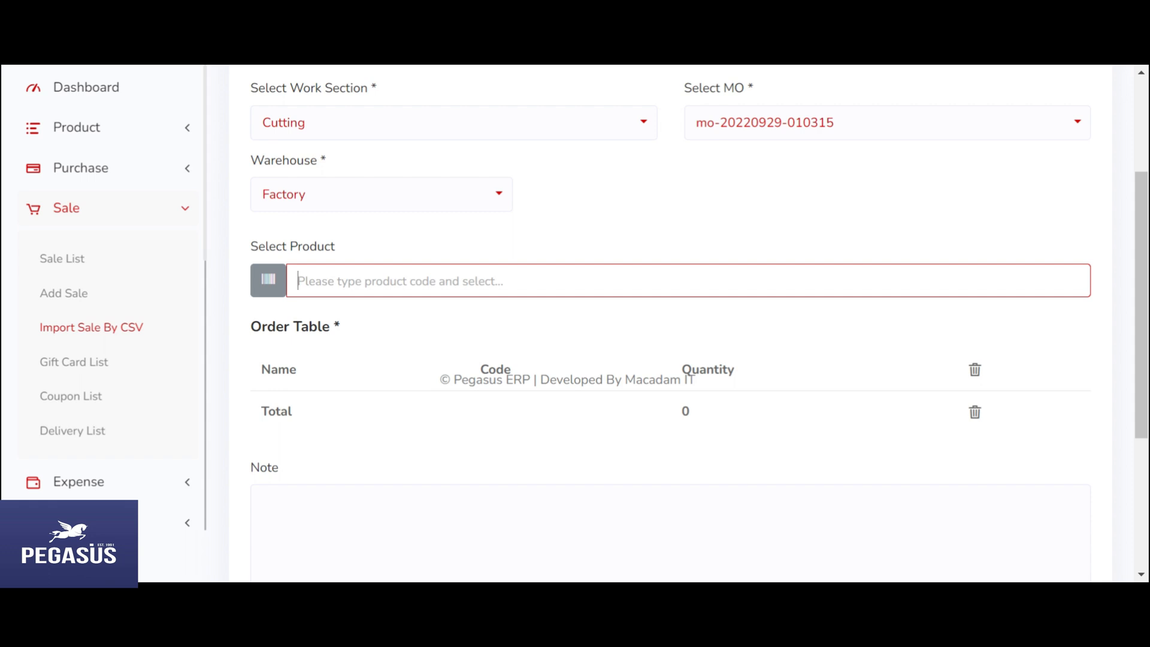
text(ro)
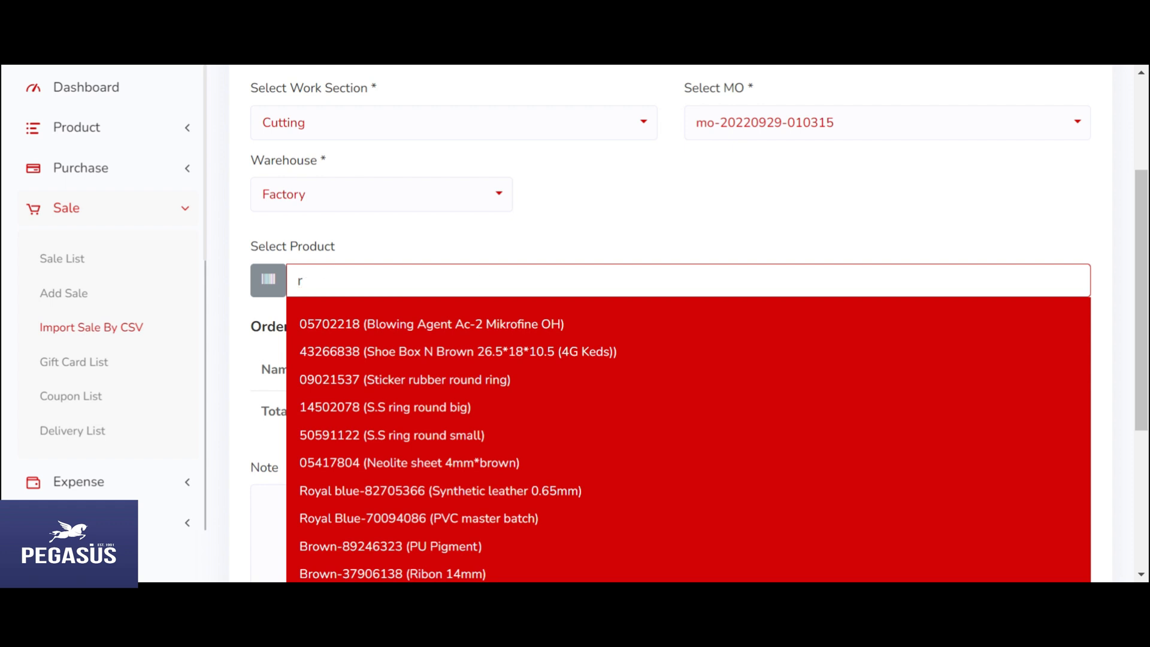
key(BackSpace)
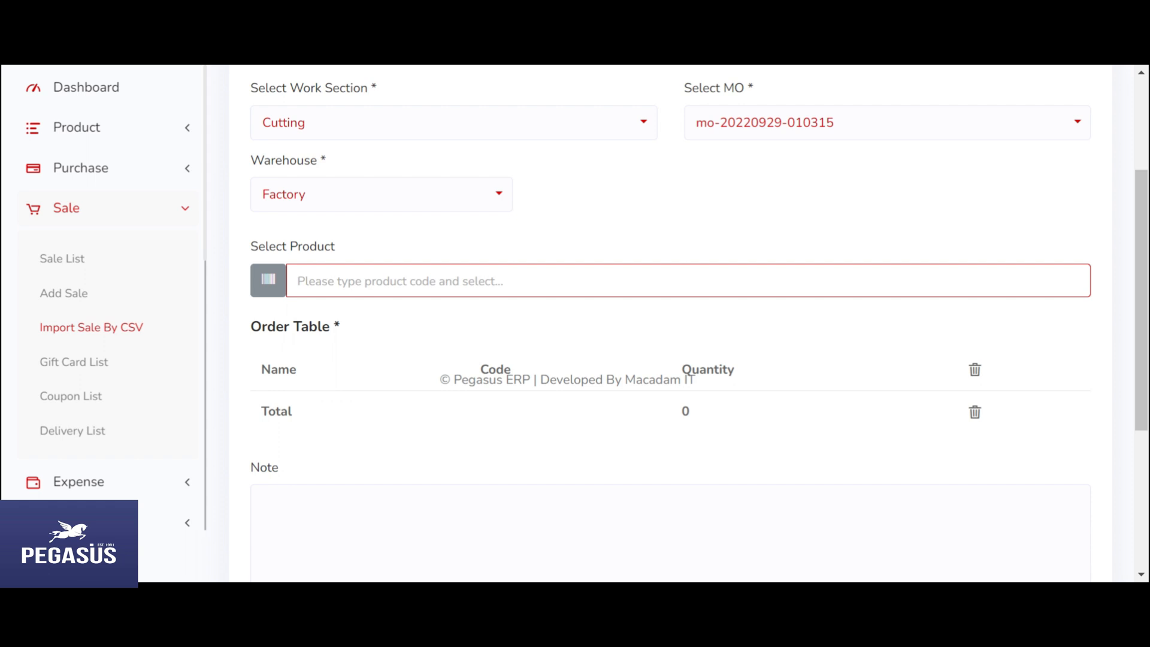
text(s)
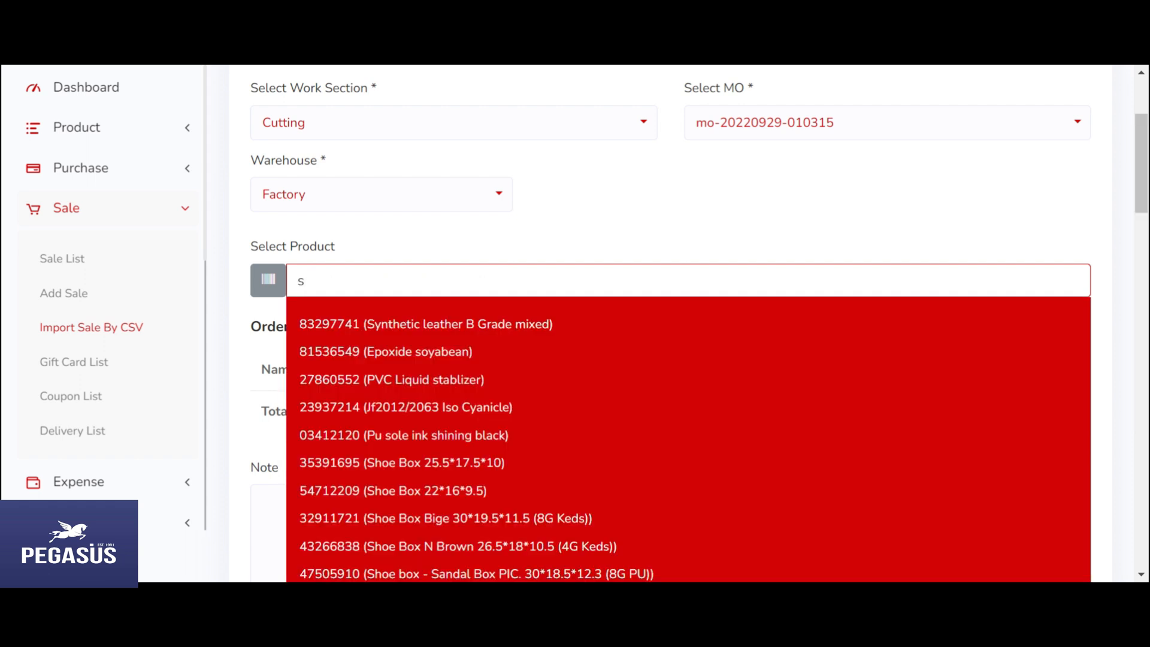
click(495, 521)
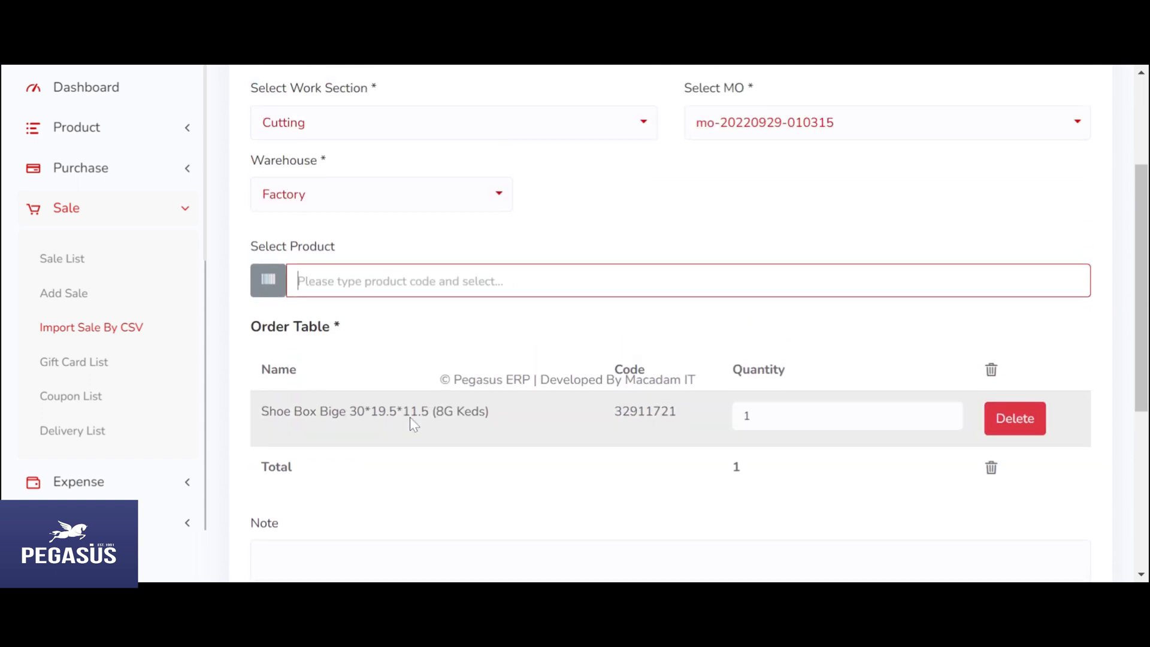
Set the shoe box quantity to 10 and submit the requisition.
scroll(409, 417, up, 1)
click(761, 504)
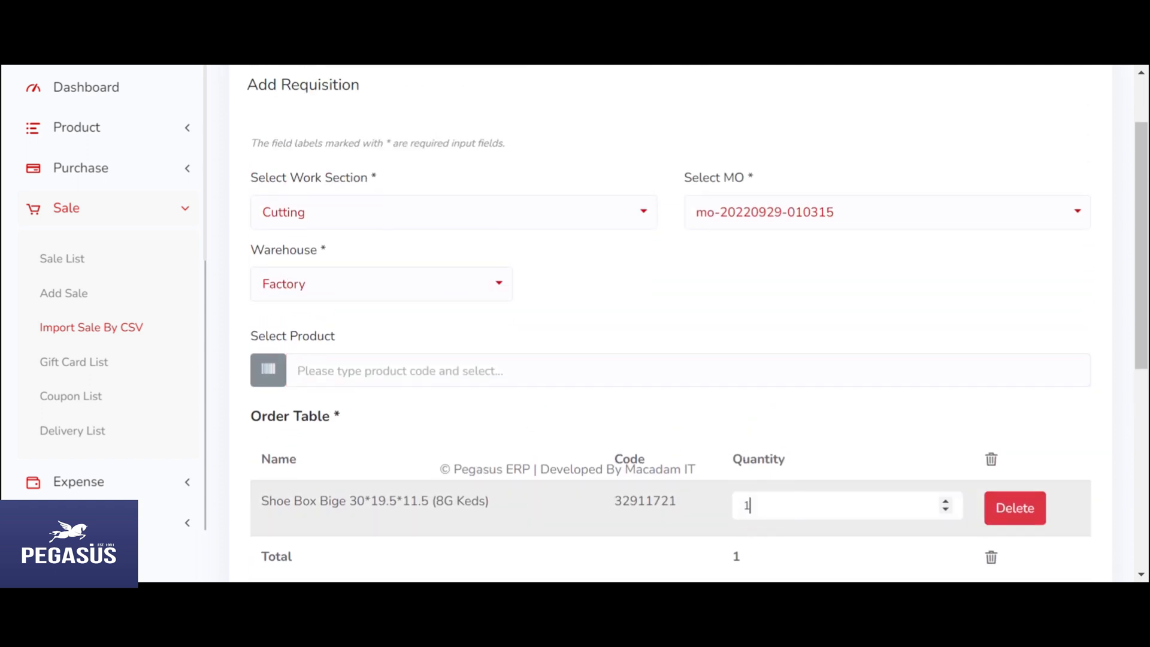
text(0)
scroll(347, 526, down, 3)
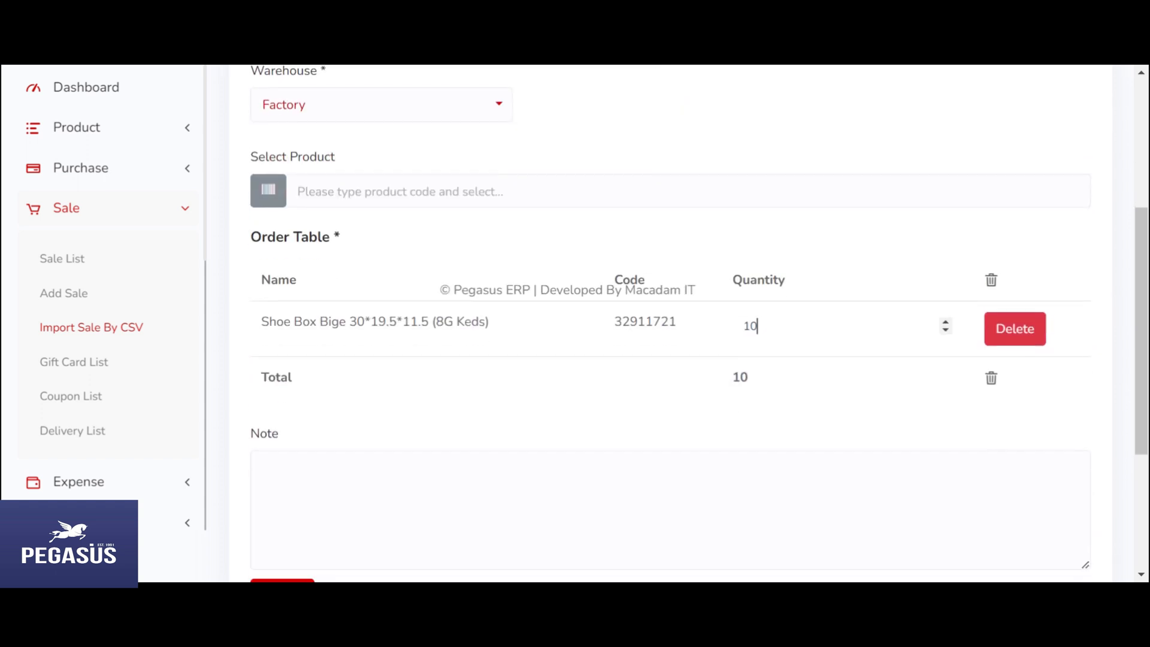
scroll(1109, 436, down, 3)
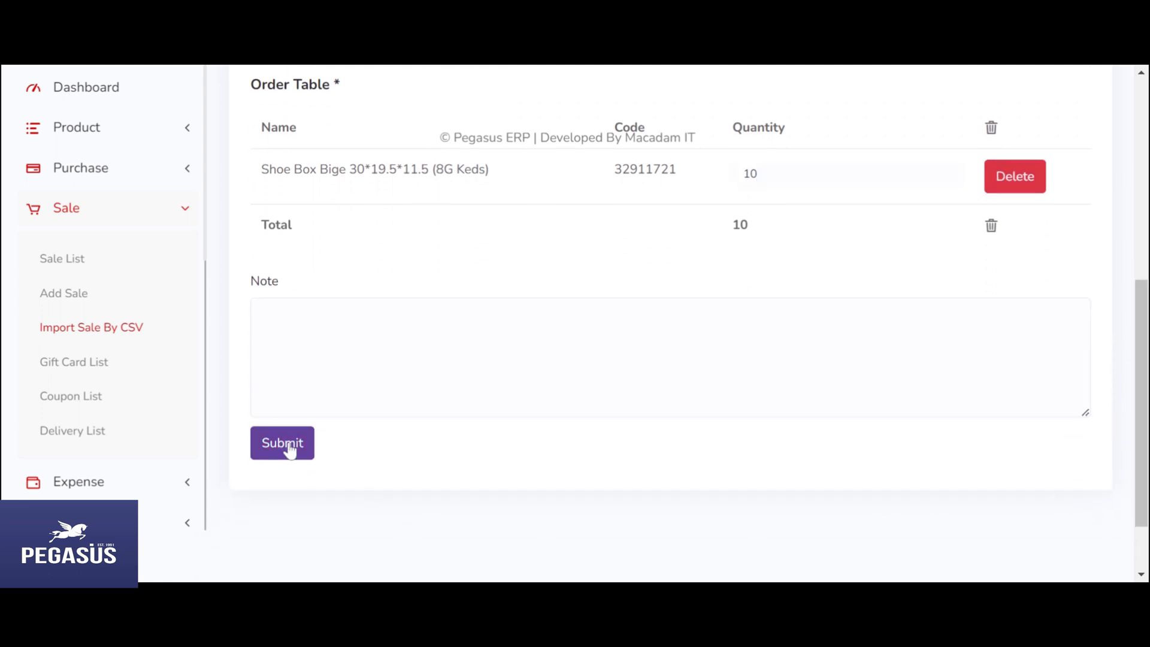
click(285, 444)
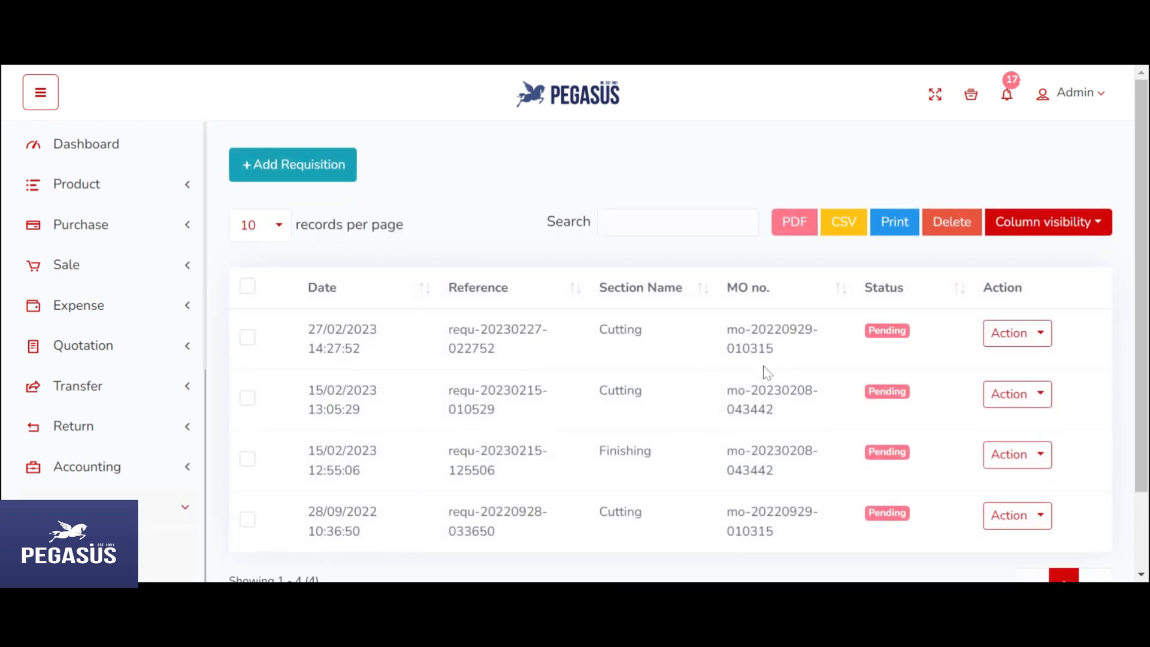
Review the Requisition Details of the Cutting requisition dated 27/02/2023, and close them.
click(780, 340)
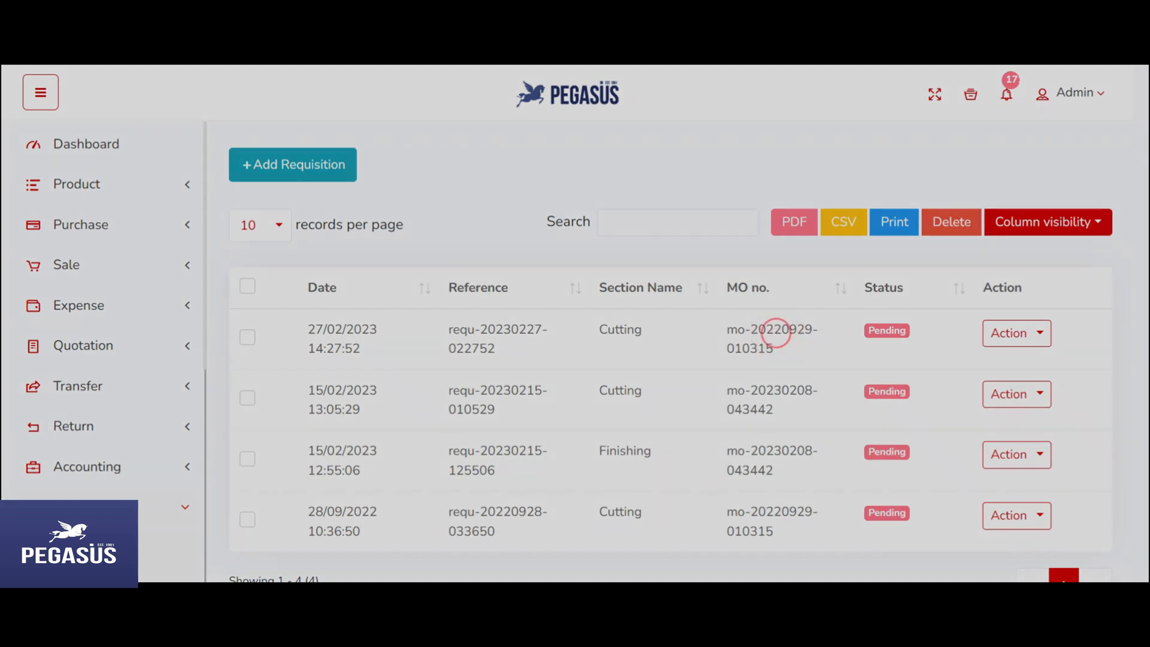
scroll(575, 356, down, 1)
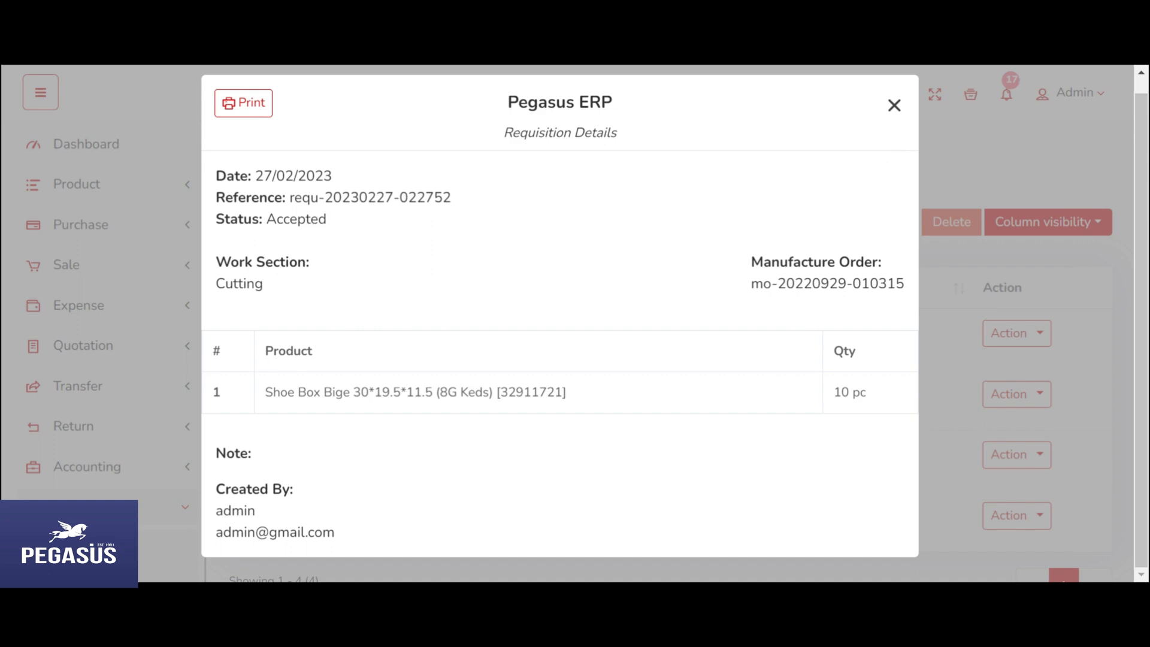
click(896, 107)
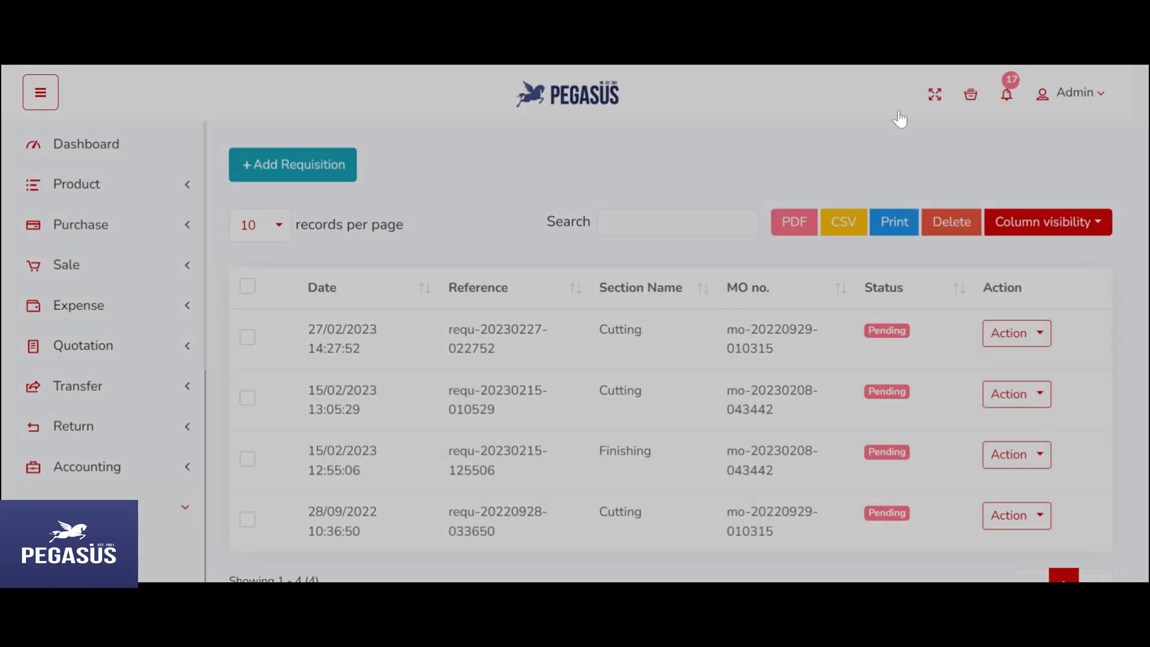
scroll(895, 389, down, 2)
scroll(101, 370, up, 2)
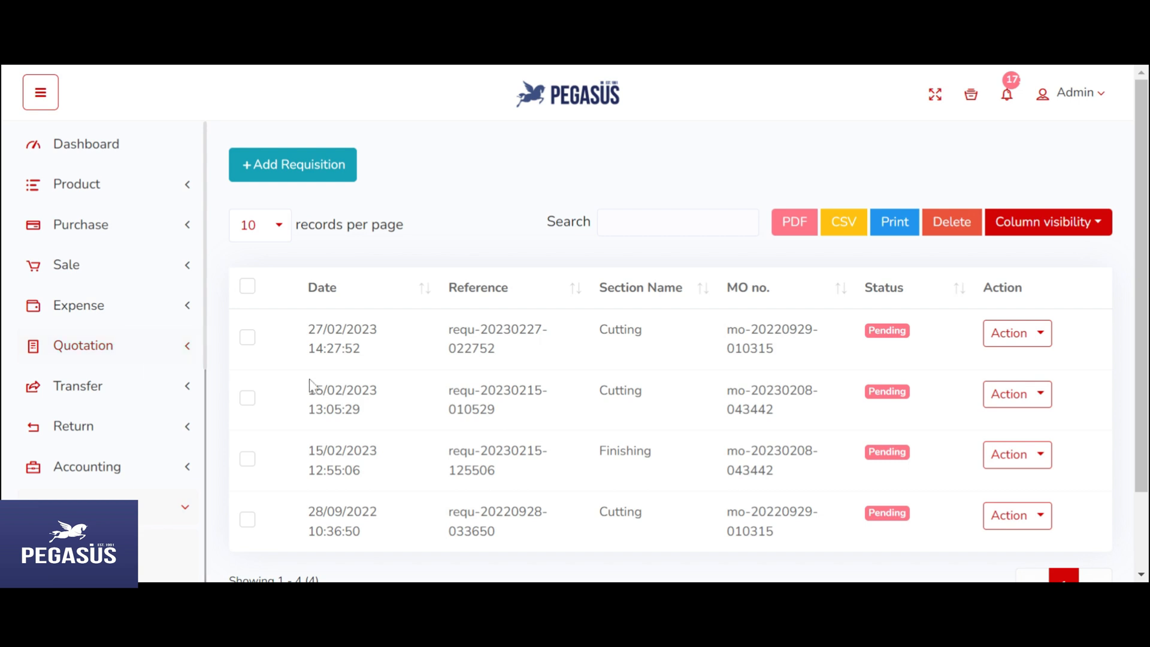
scroll(778, 383, down, 2)
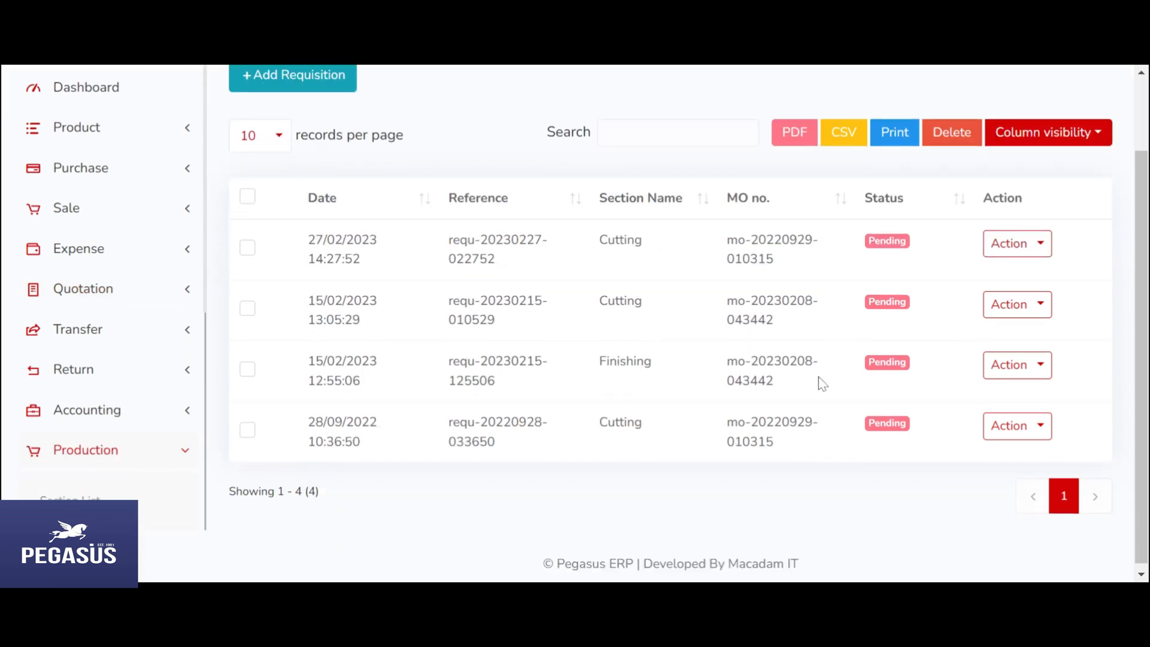
scroll(805, 377, up, 2)
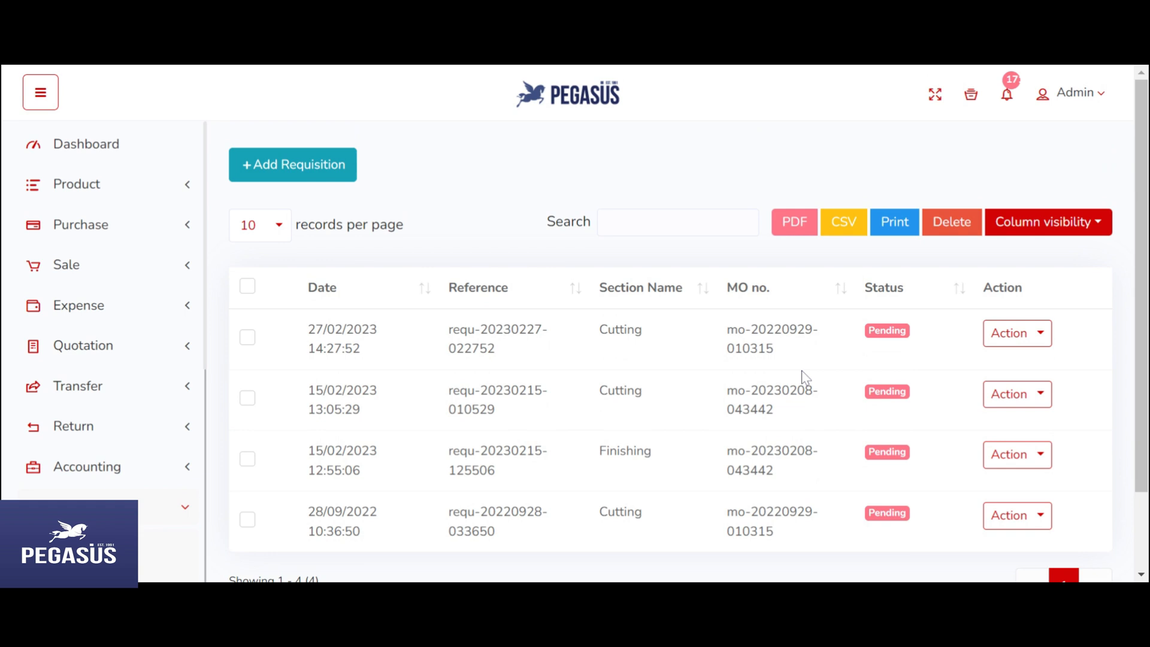